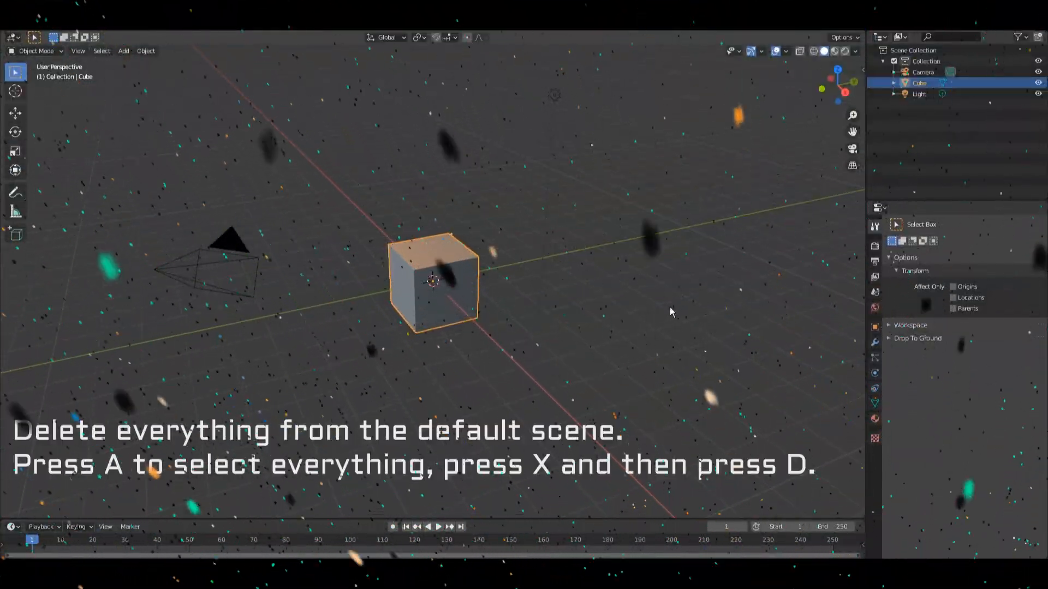
- Delete all objects in the default scene, including the cube, camera and light
key("a")
key("x")
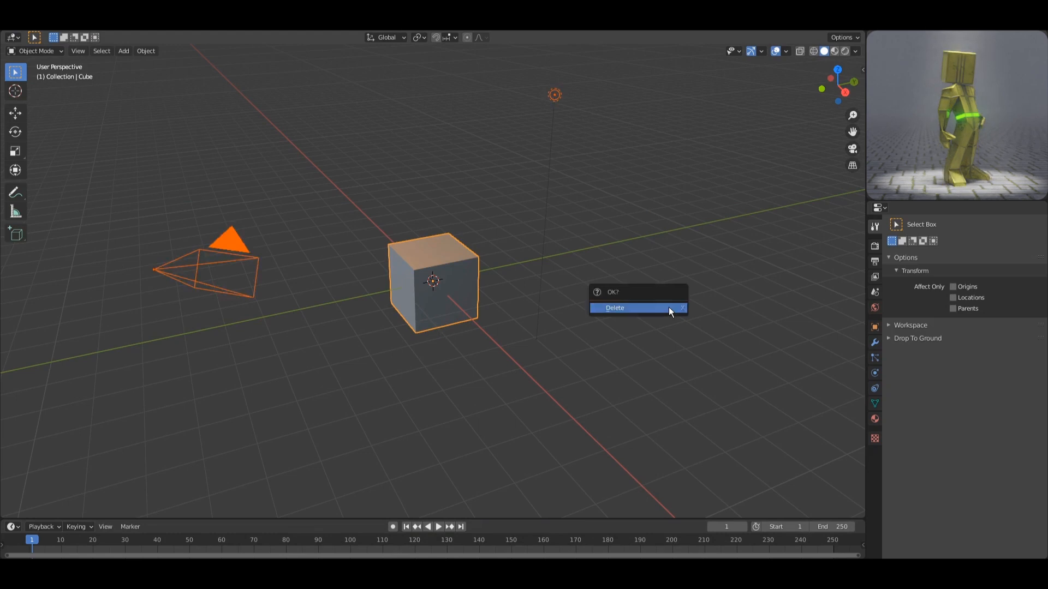
left_click(713, 318)
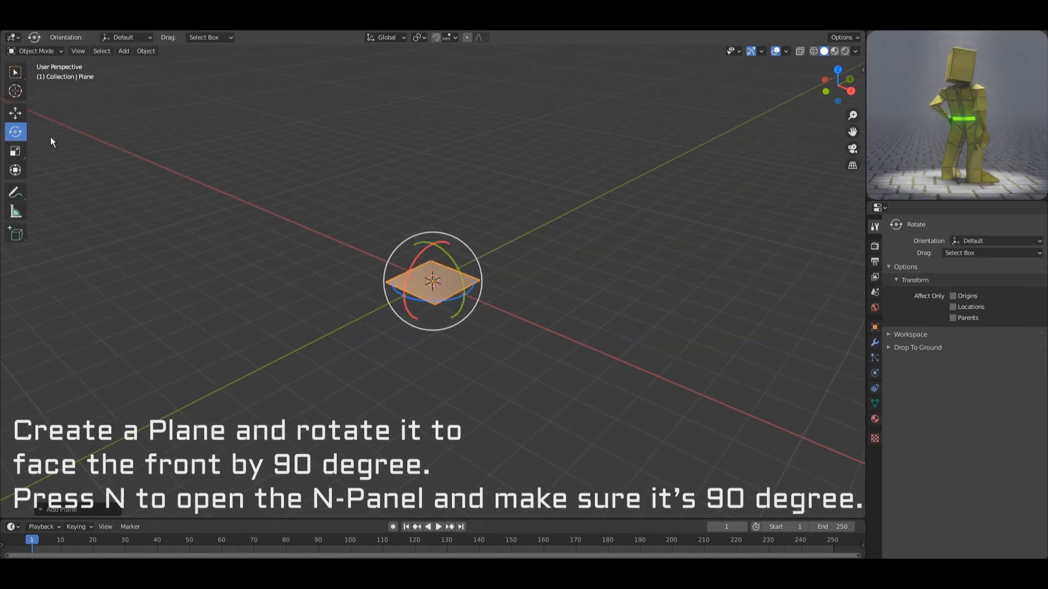
- Add a plane and rotate it 90° about the X axis so it stands upright facing the front
left_click_drag(417, 247, 404, 298)
key("n")
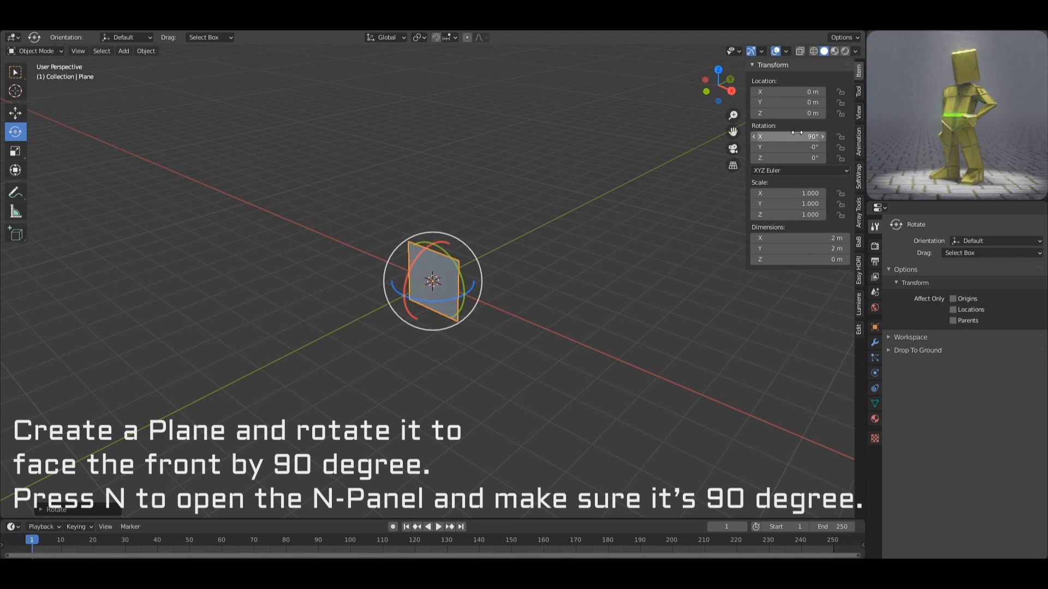
middle_click_drag(618, 306, 596, 303)
- In front view, move the plane straight up along Z to a height of about 3.72 m
key("KP_1")
middle_click_drag(532, 313, 493, 310, "shift")
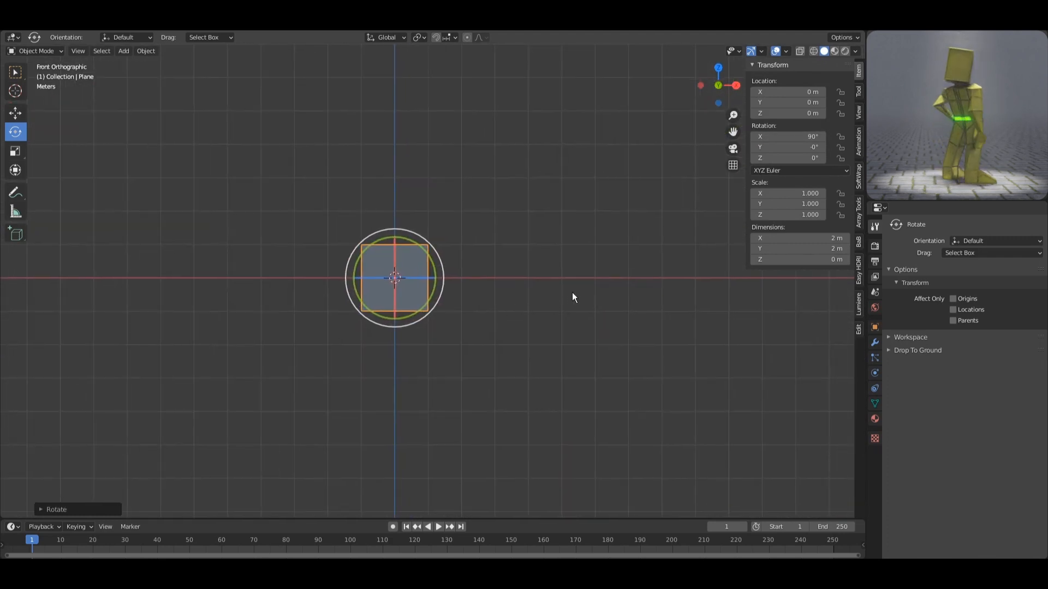
left_click(15, 112)
key("g")
key("z")
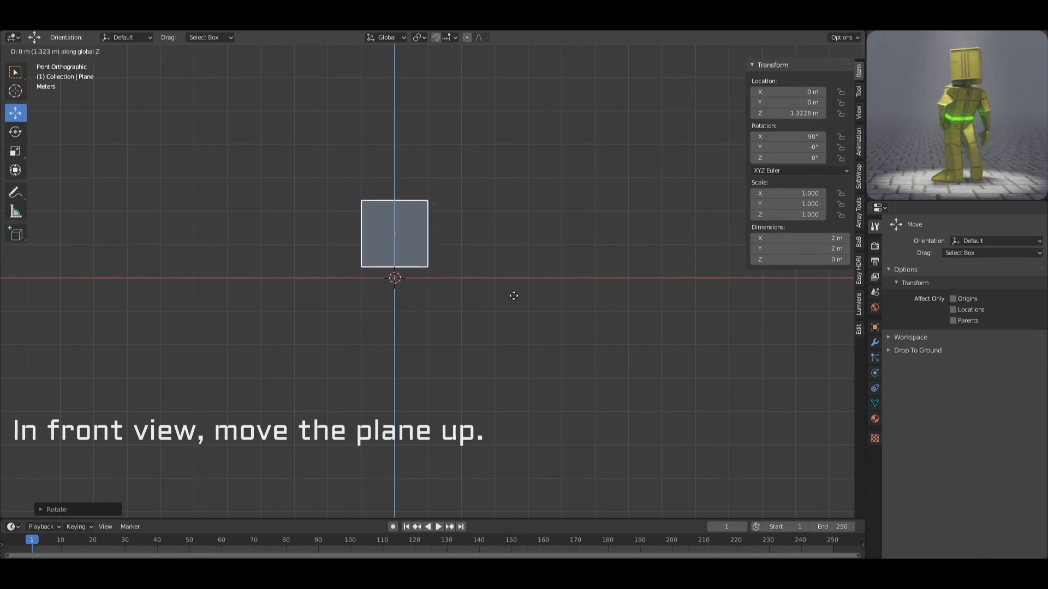
left_click(513, 227)
- Enter Edit Mode and raise the plane's top two vertices by about 0.15 m to make the head taller
left_click(49, 51)
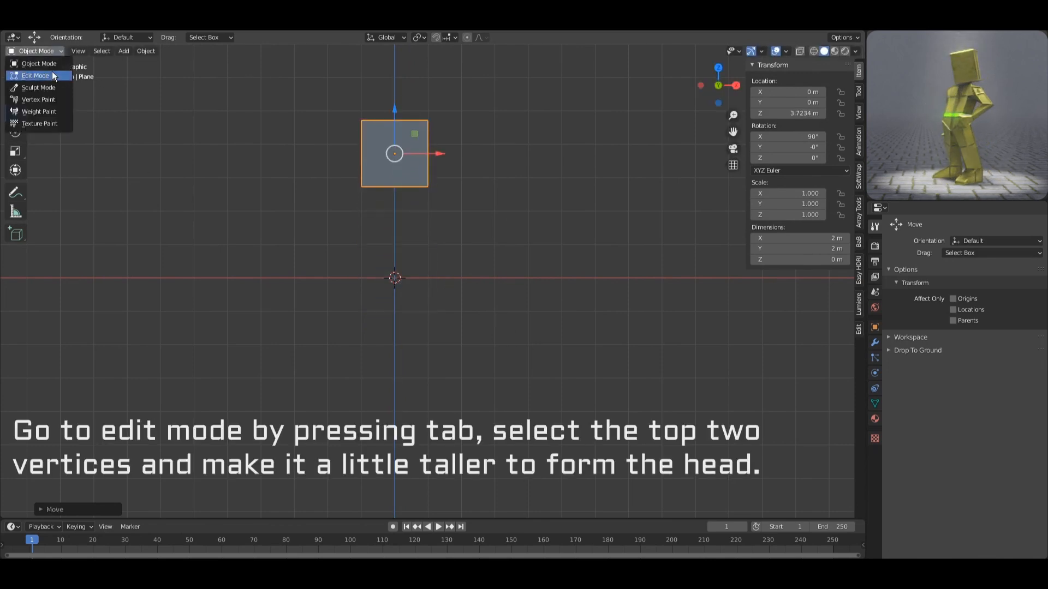
left_click(52, 74)
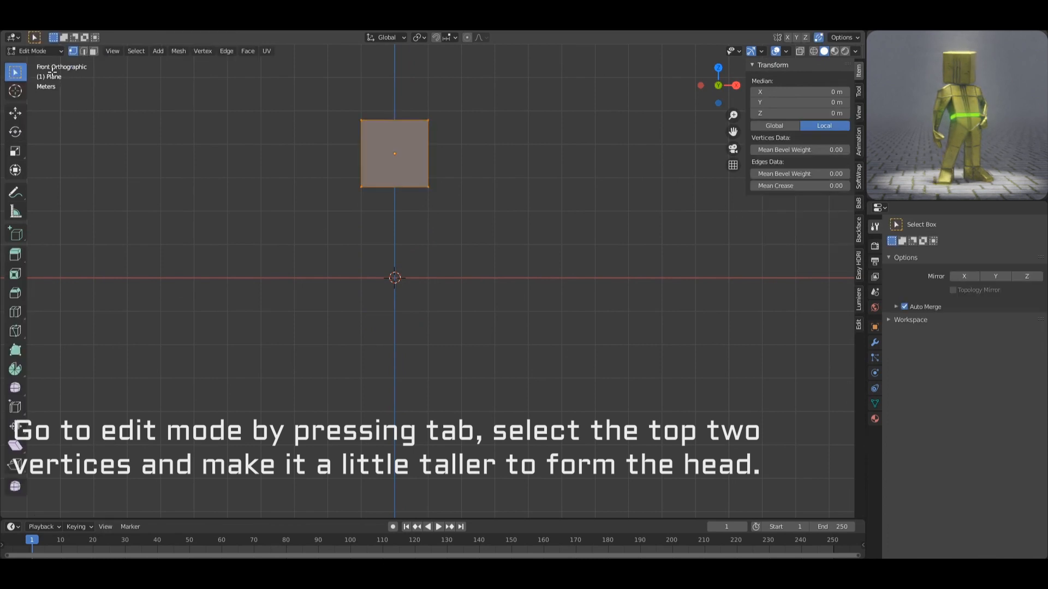
left_click_drag(303, 93, 461, 145)
key("g")
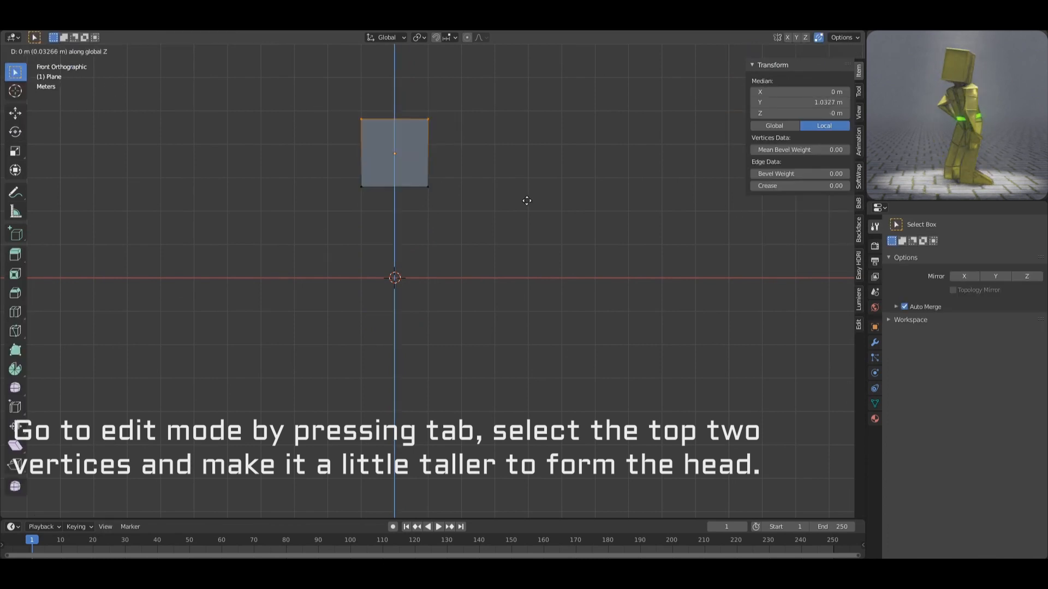
left_click(526, 195)
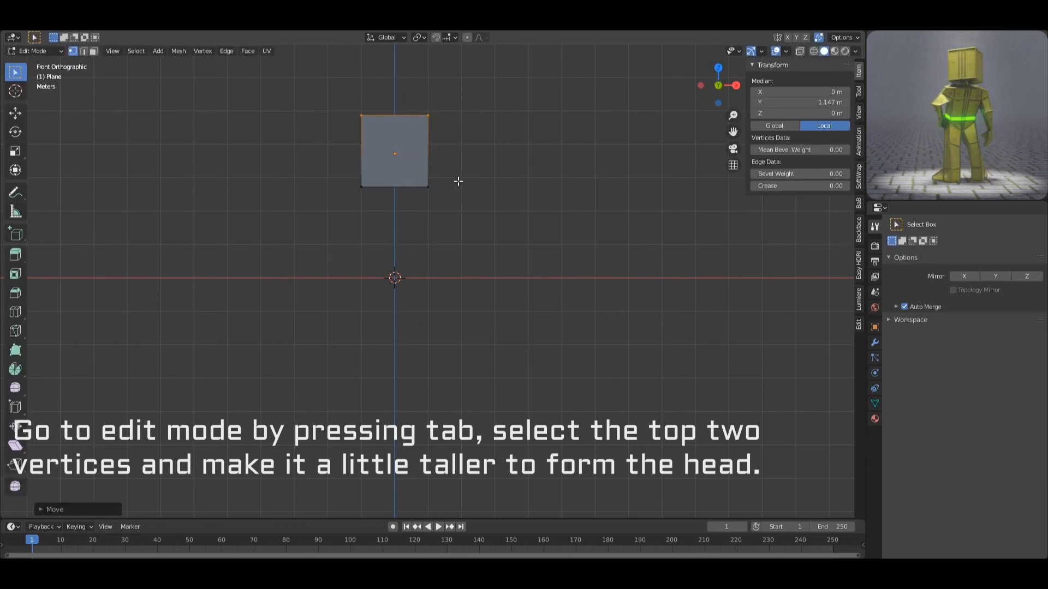
- Switch to edge selection and add two evenly spaced vertical loop cuts through the head without sliding them
key("ctrl+Tab")
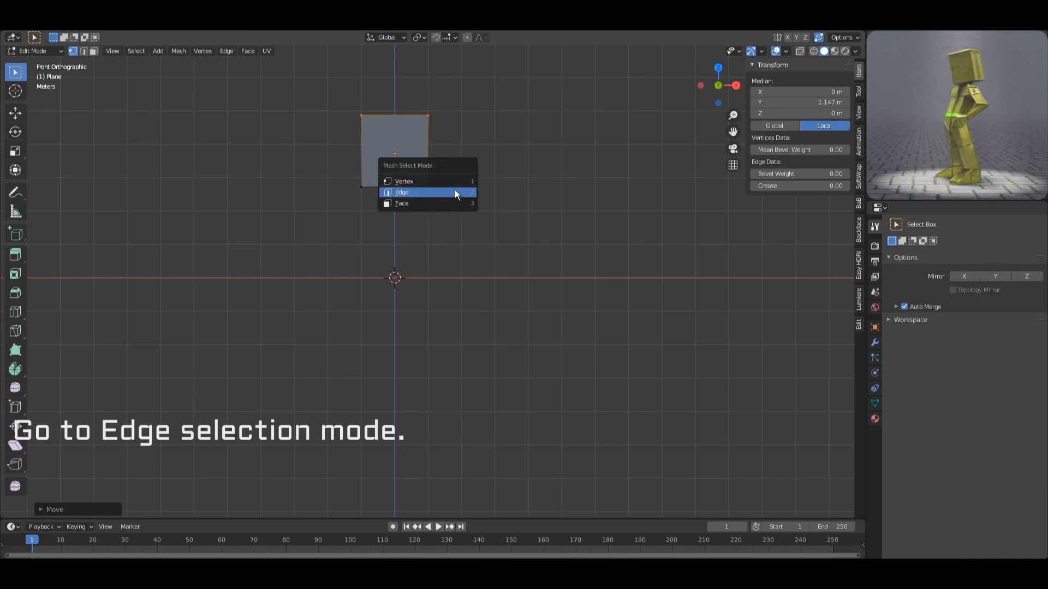
left_click(456, 195)
left_click_drag(386, 98, 404, 196)
key("ctrl+r")
scroll(397, 136, "up", 1)
left_click(397, 139)
key("0")
key("Return")
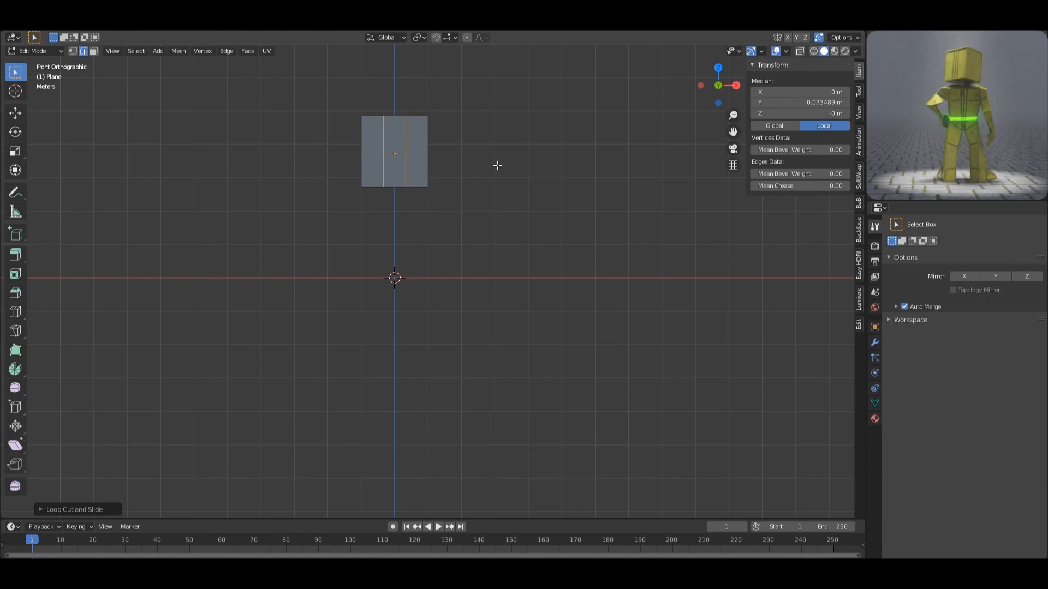
- Scale the two vertical cut edges toward each other along X to about 0.67 for the neck width
key("s")
key("x")
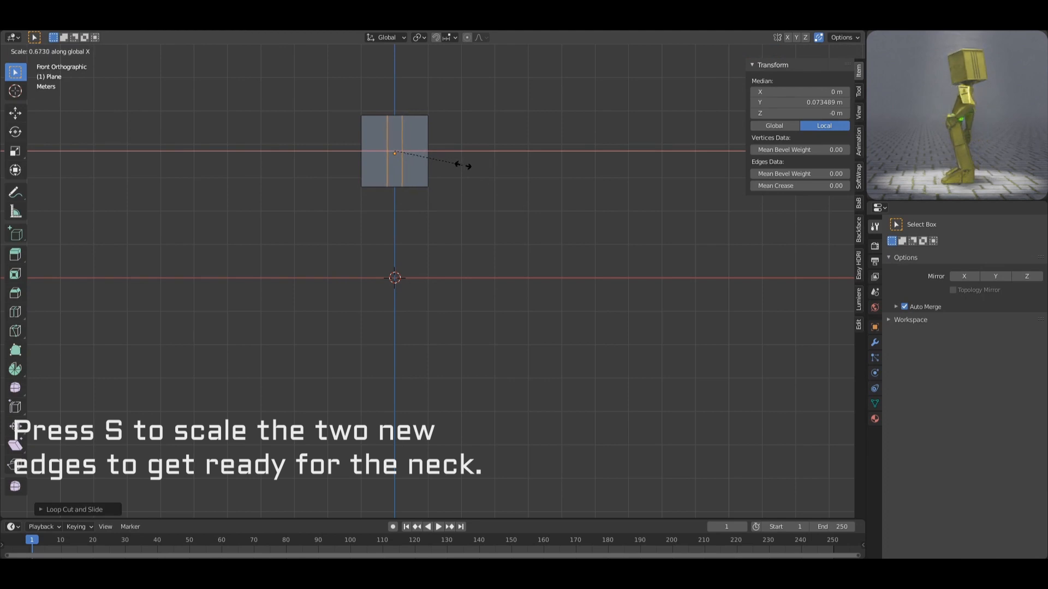
left_click(462, 165)
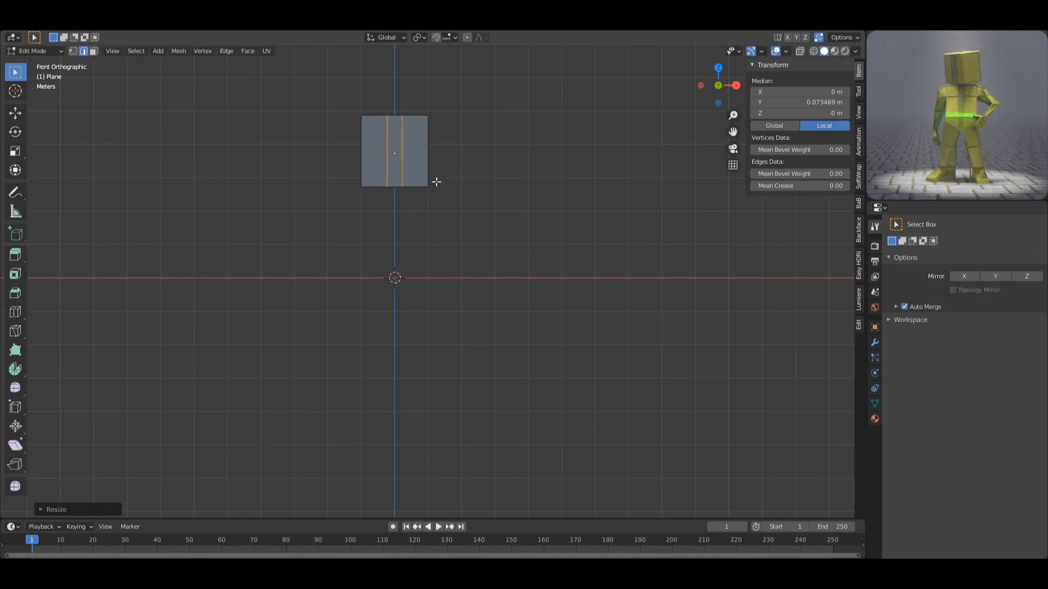
- Extrude the head's bottom middle edge down about 3.66 m for the neck and body, and narrow its end along X
left_click(397, 186)
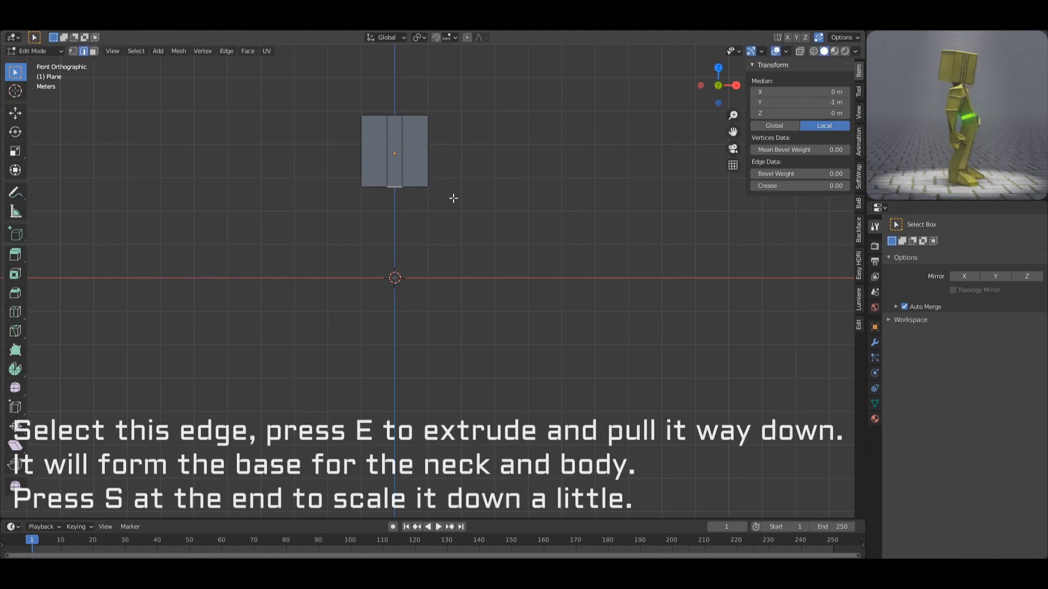
key("e")
left_click(467, 315)
key("s")
key("x")
left_click(479, 315)
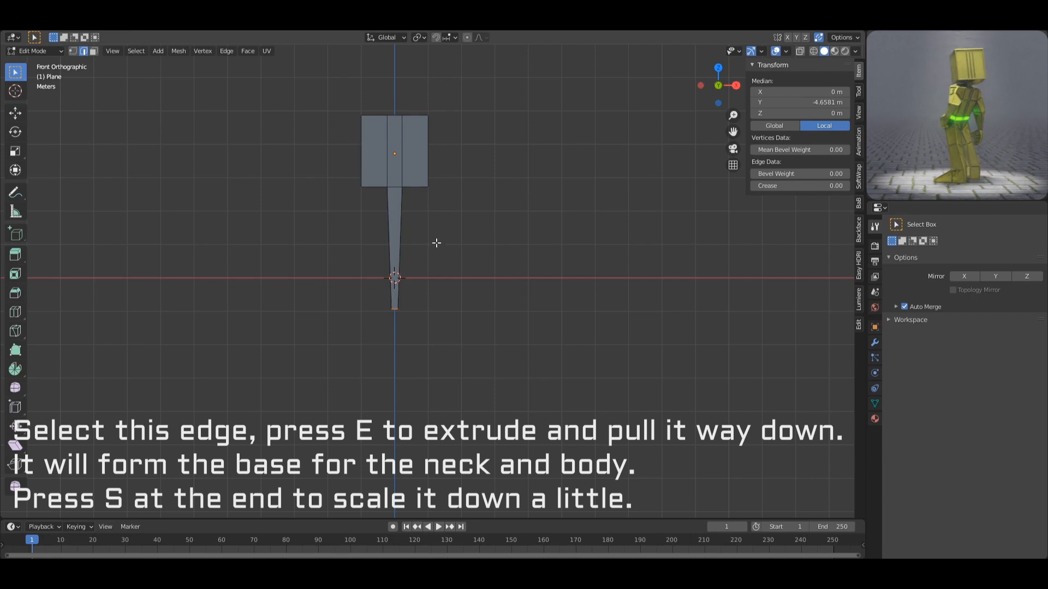
- Add a loop cut across the long body strip and slide it up to the neck area just below the head
left_click(400, 241)
left_click(390, 241, "shift")
key("ctrl+r")
left_click(424, 240)
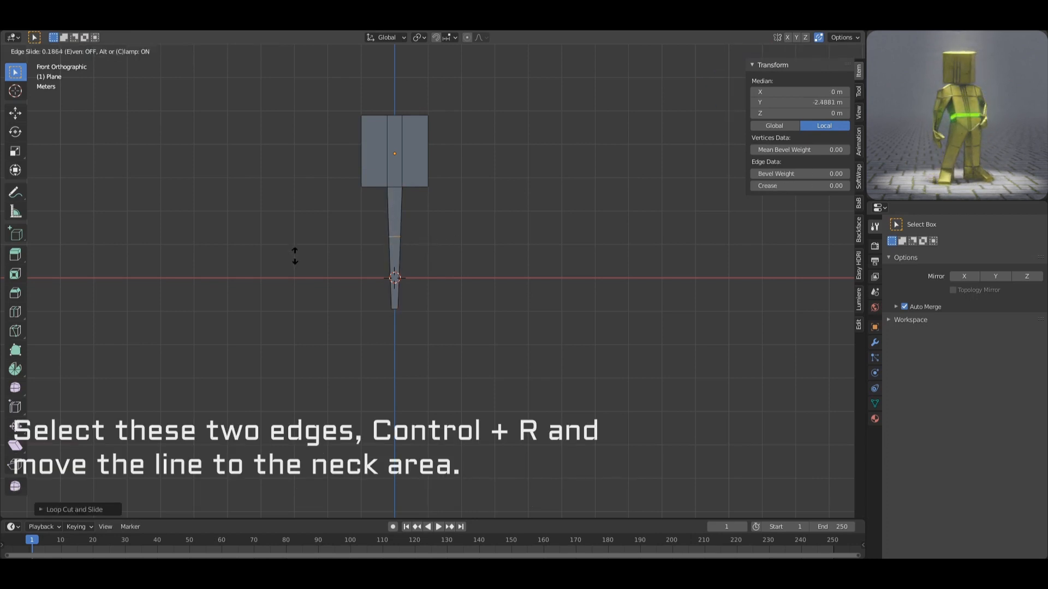
left_click(290, 217)
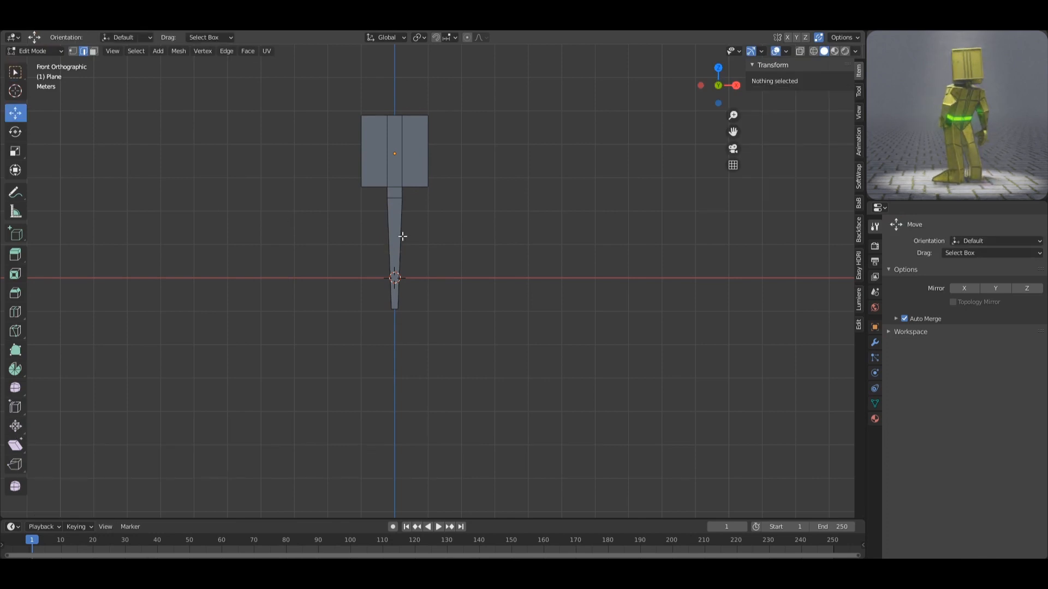
- Extrude the body strip's right-hand edge below the neck outward along X by about 0.83 m
left_click(402, 237)
key("e")
key("x")
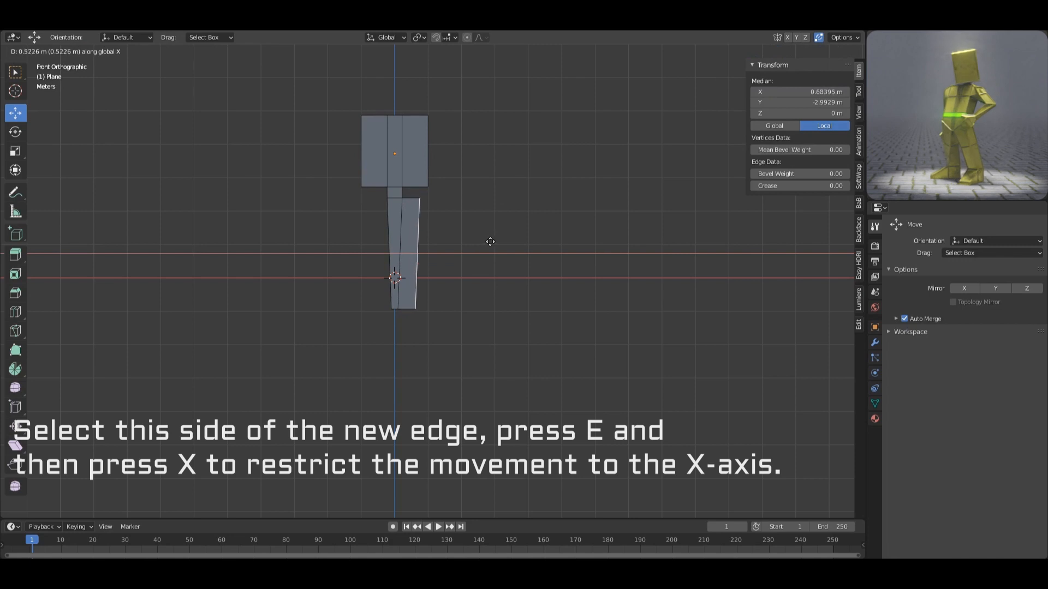
left_click(500, 243)
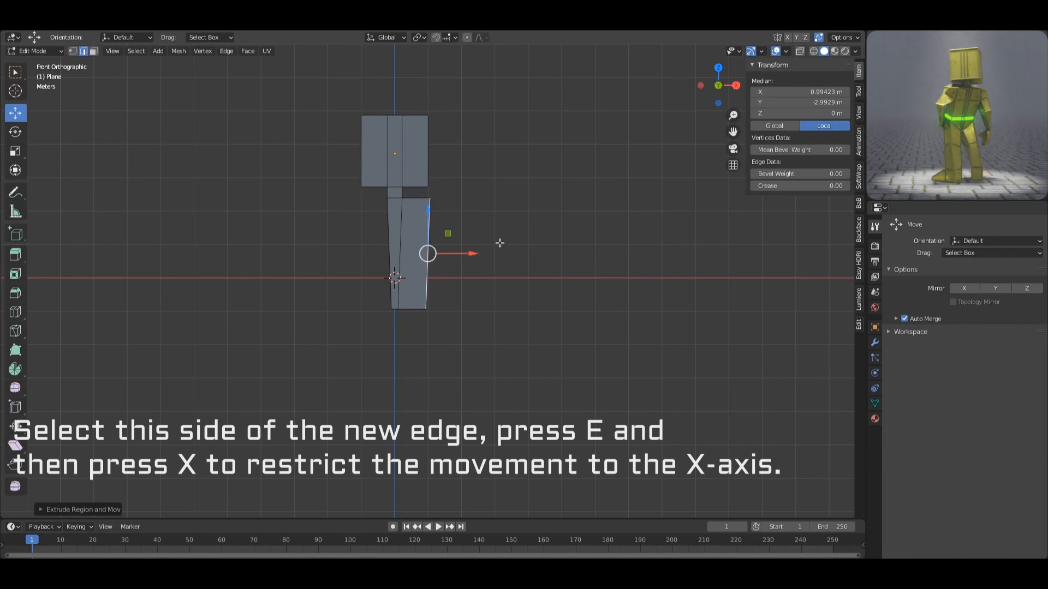
- Switch to vertex selection, align the torso's two outer vertices by scaling to 0 along X, and shift them out to about 1.06 m
key("ctrl+Tab")
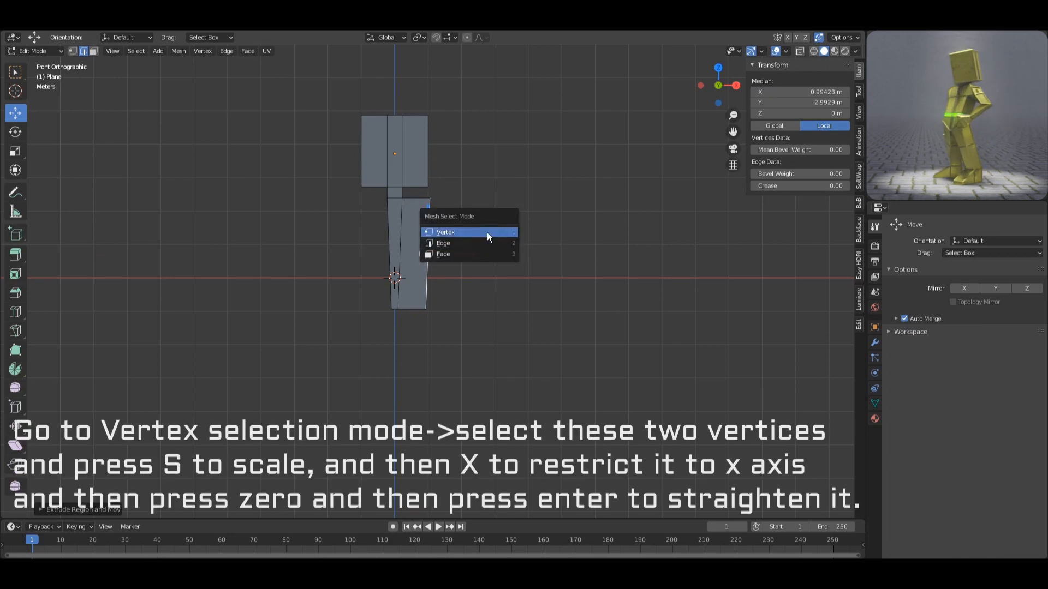
left_click(485, 236)
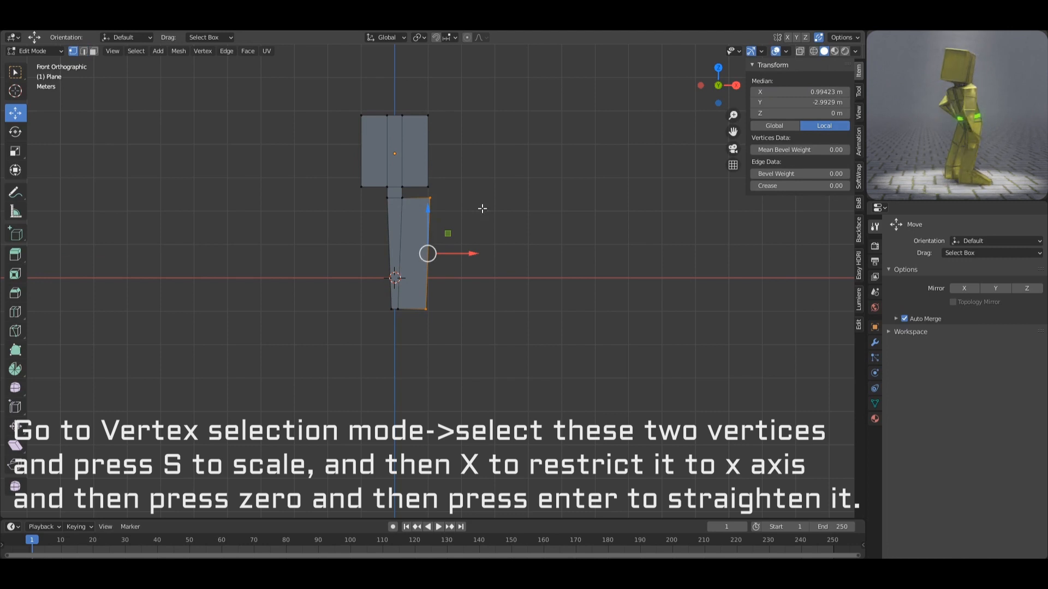
key("s")
key("x")
key("0")
key("Return")
left_click_drag(471, 253, 474, 253)
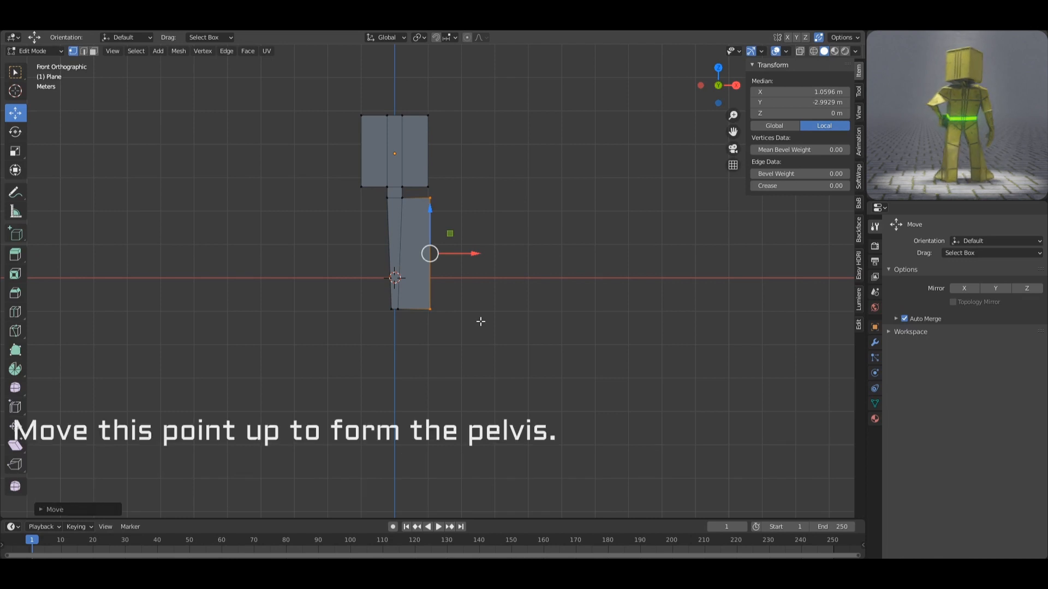
- Move the torso's lower outer vertex up about 0.69 m to form the slanted pelvis
left_click(430, 308)
left_click_drag(430, 279, 430, 255)
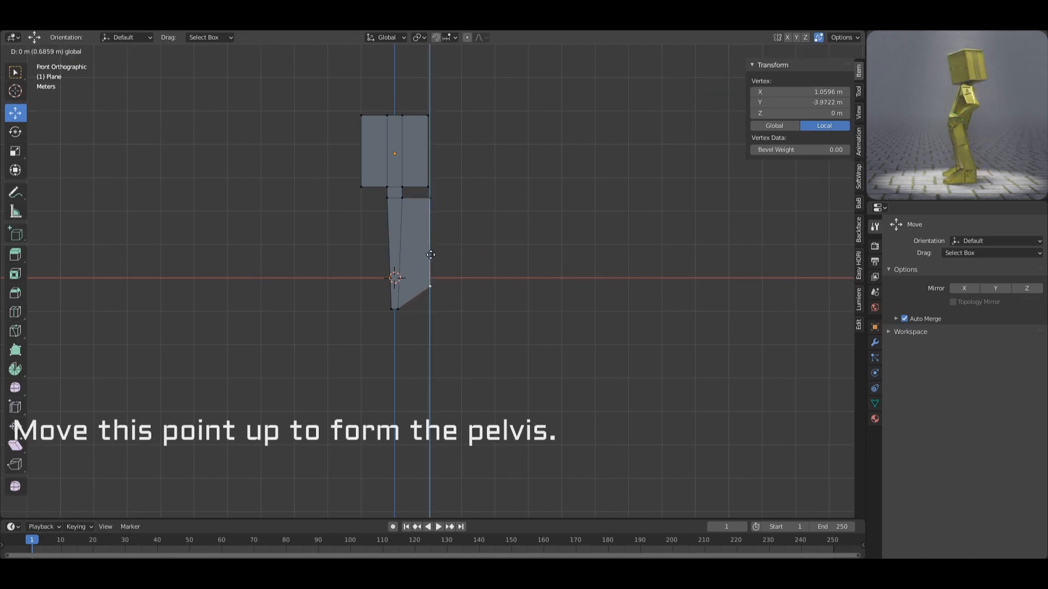
left_click(416, 299)
- In edge selection, extrude the slanted pelvis edge downward as a leg, rotating its end edge and scaling it narrower
key("ctrl+Tab")
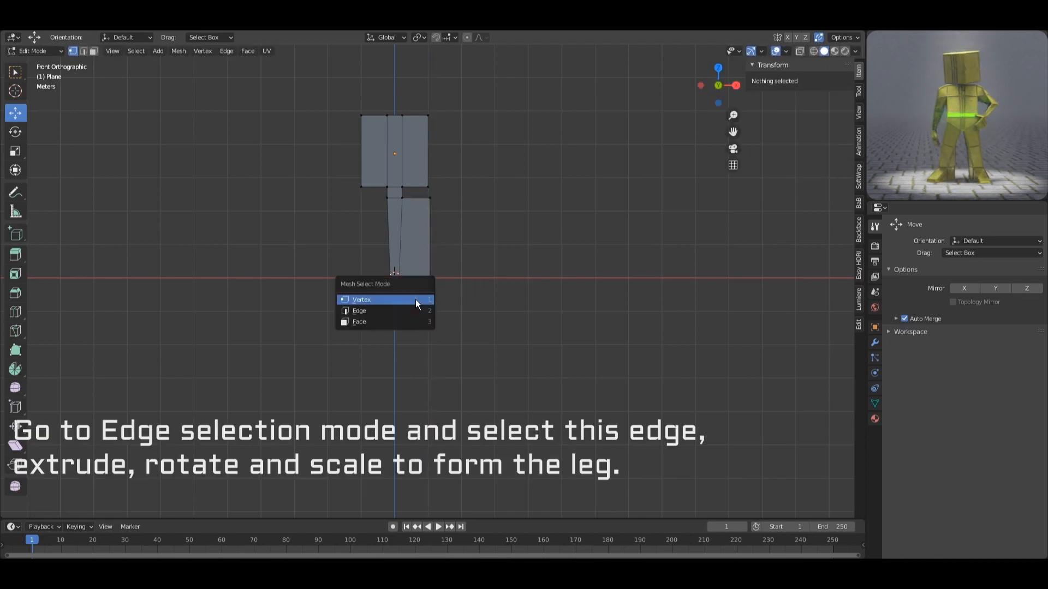
key("s")
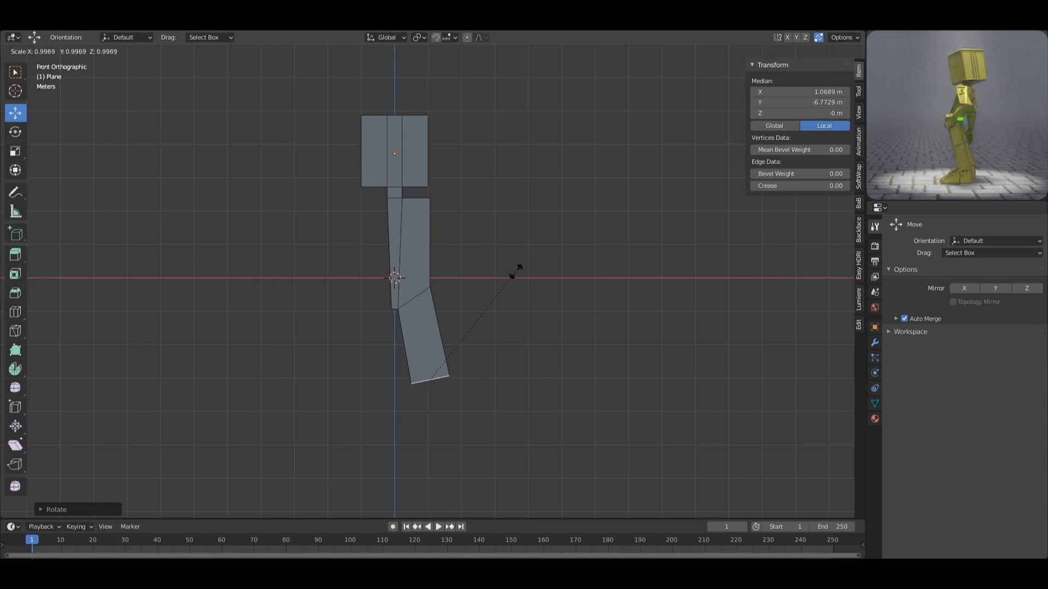
left_click(510, 327)
- Extrude the leg's end edge down as a short lower segment, and add a loop cut across the middle of the upper leg
key("e")
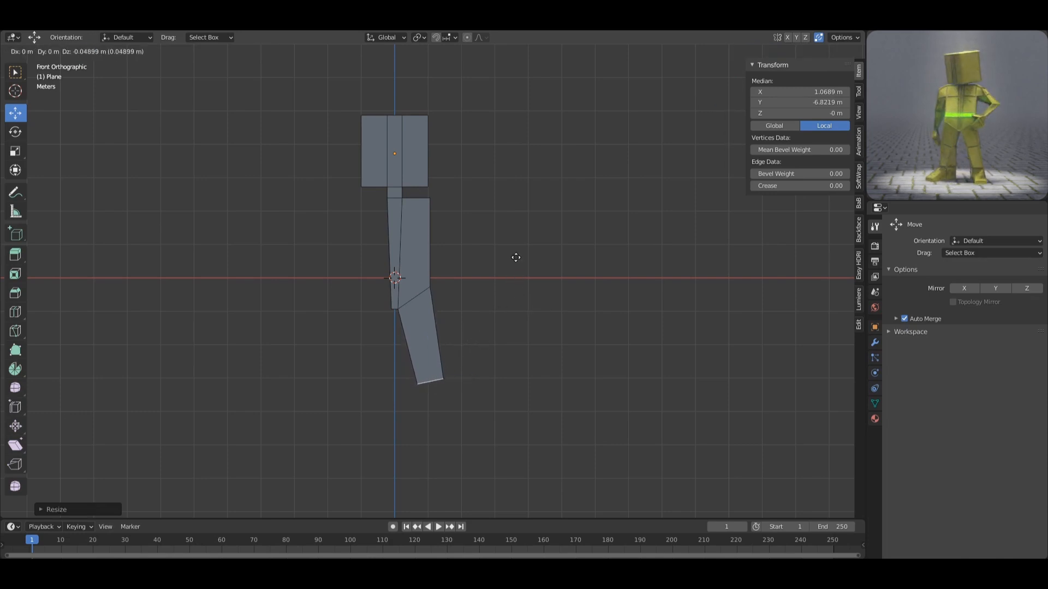
left_click(519, 377)
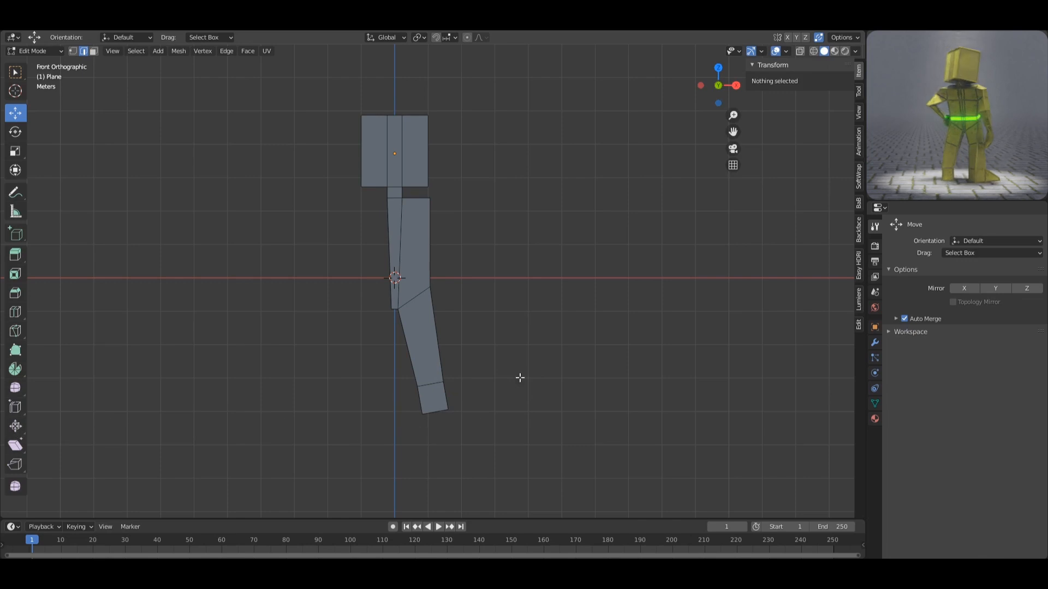
left_click(416, 364)
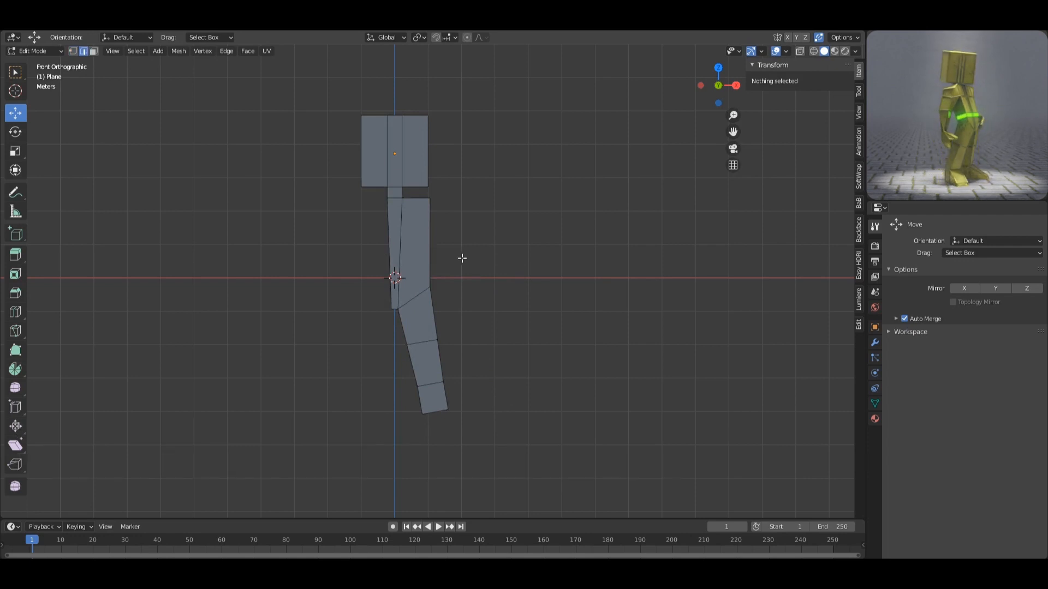
- Add a loop cut across the torso, then use vertex selection to raise it to chest height and straighten it horizontally
left_click(392, 247)
left_click(427, 241, "shift")
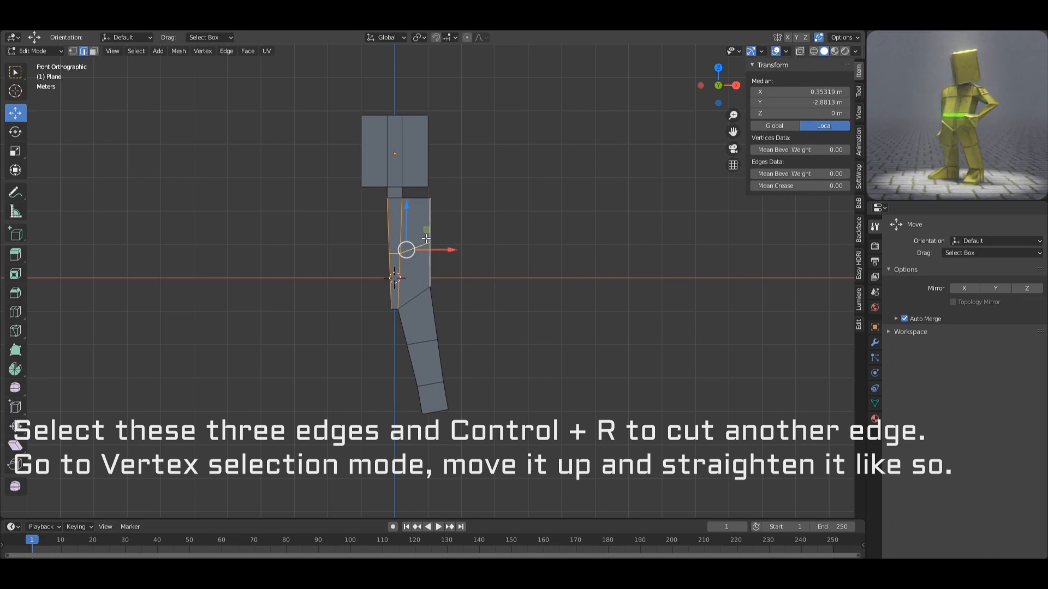
left_click(425, 239)
right_click(426, 239)
key("ctrl+Tab")
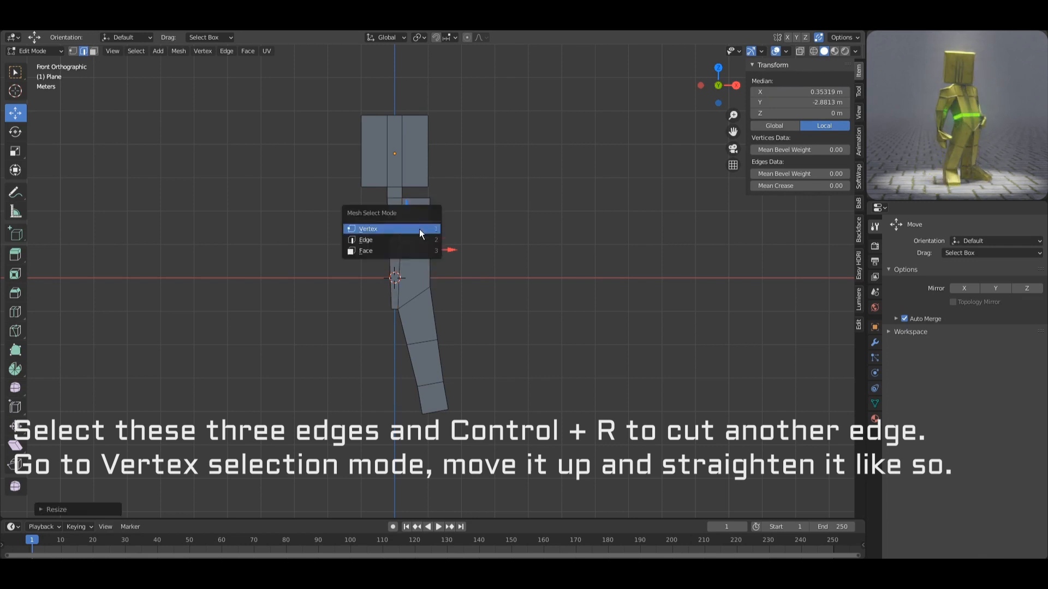
left_click(419, 228)
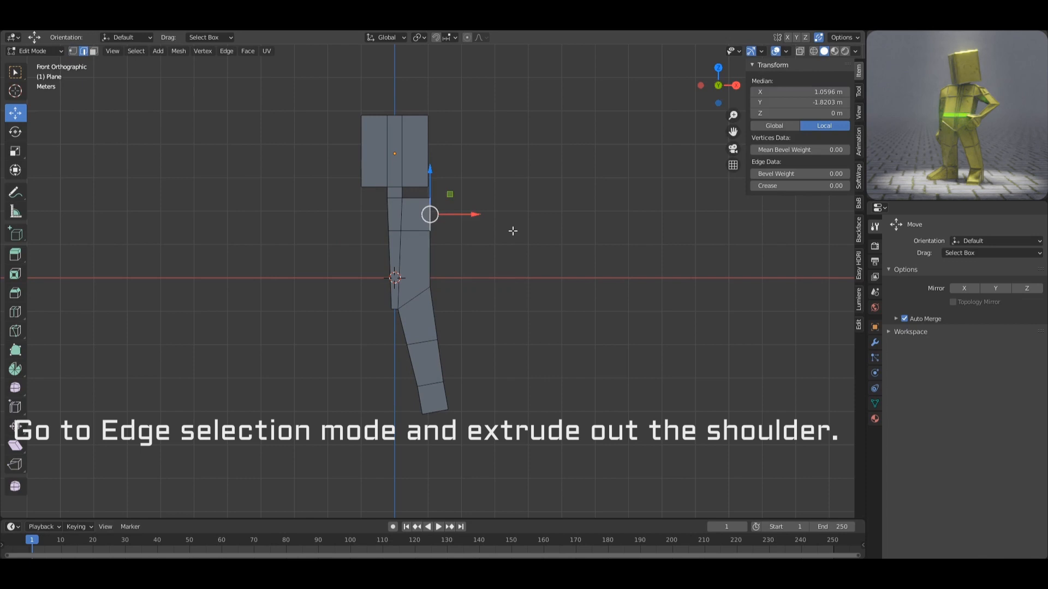
- Extrude the torso's upper outer edge along X by about 0.73 m to form the shoulder
key("e")
key("x")
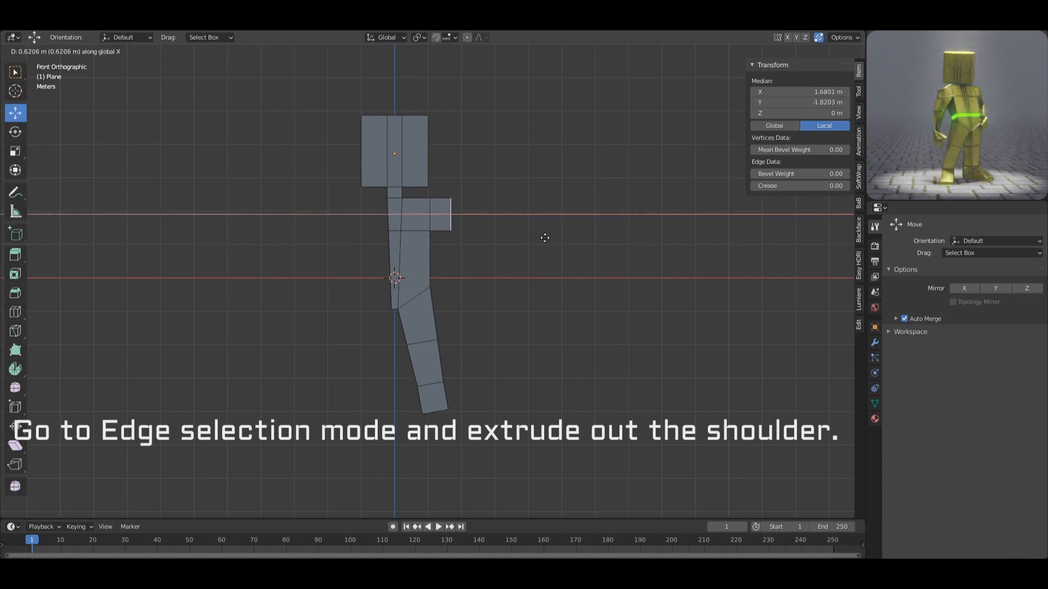
left_click(549, 238)
- In vertex selection, shape the shoulder by nudging its lower outer vertex up and its upper outer vertex down and inward
key("ctrl+Tab")
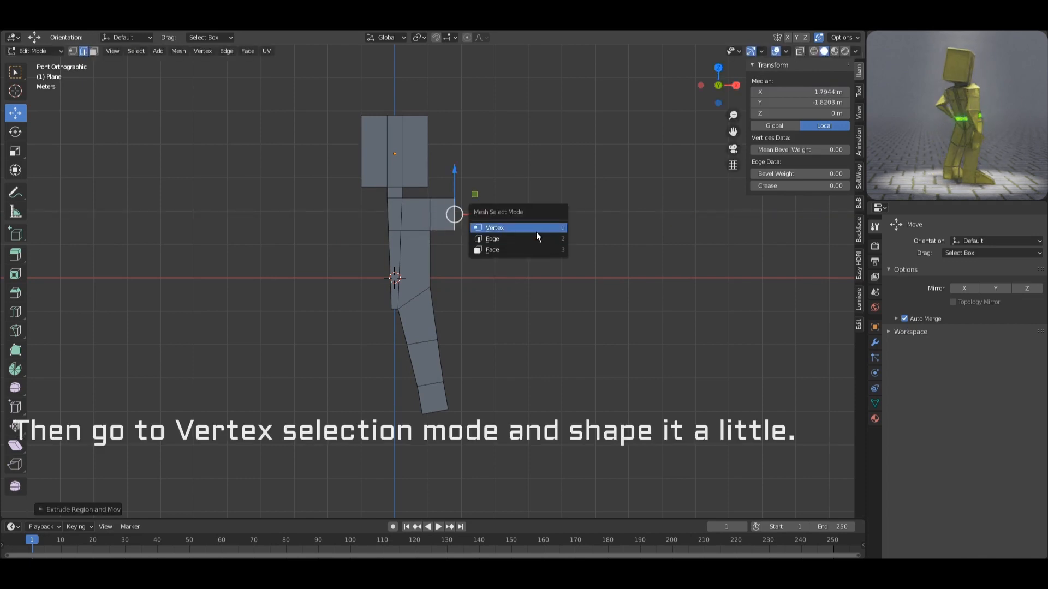
left_click(537, 232)
left_click(455, 234)
left_click_drag(455, 231, 454, 227)
left_click(454, 198)
left_click_drag(455, 198, 450, 207)
- In edge selection, extrude the shoulder's lower edge about 4.3 m downward and slightly outward as the arm, and scale its end edge down
key("ctrl+Tab")
left_click(571, 254)
left_click(445, 233)
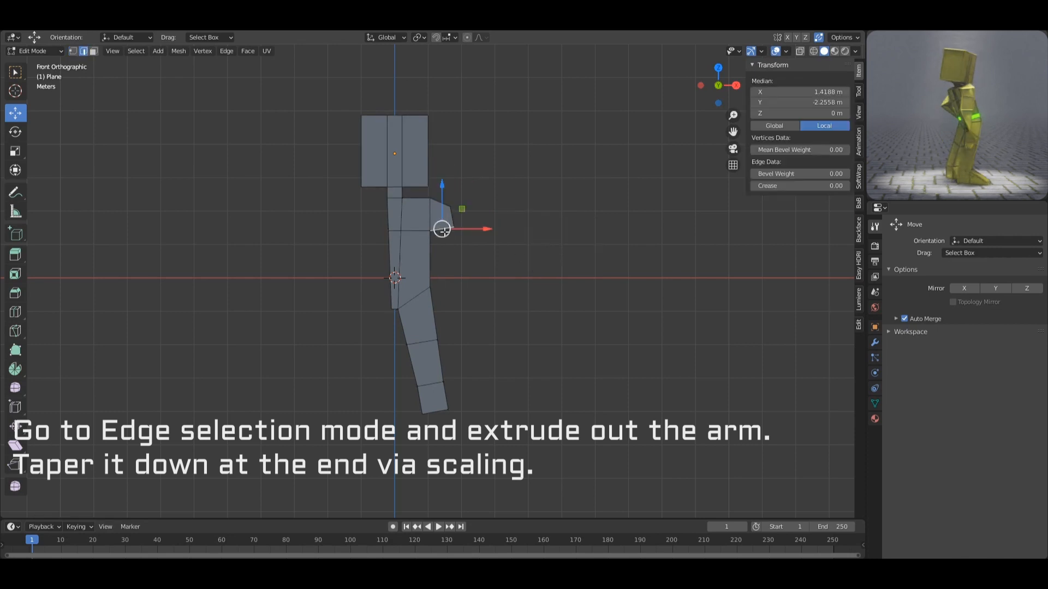
key("e")
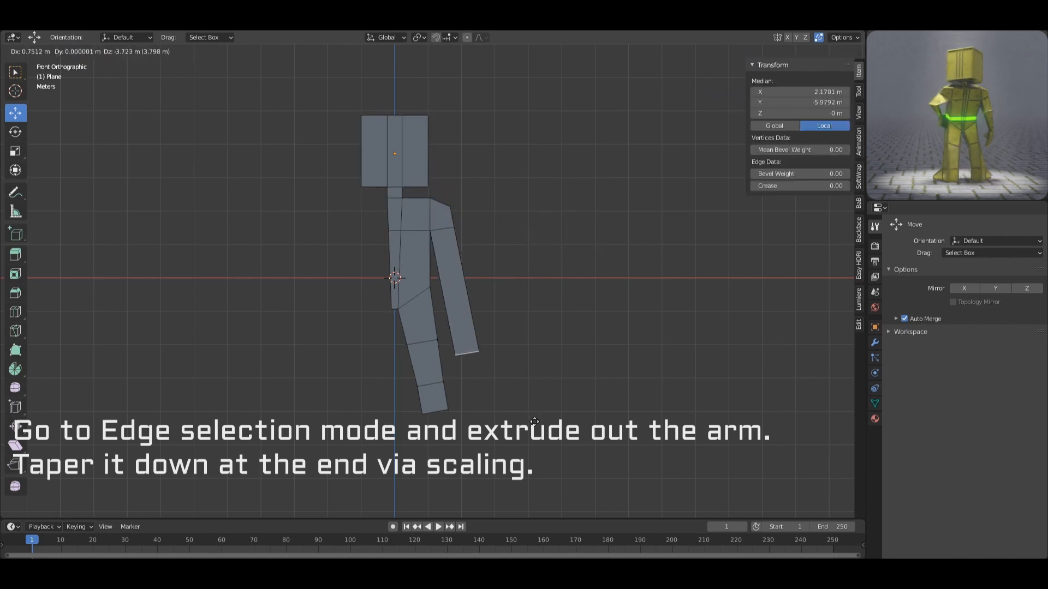
left_click(541, 436)
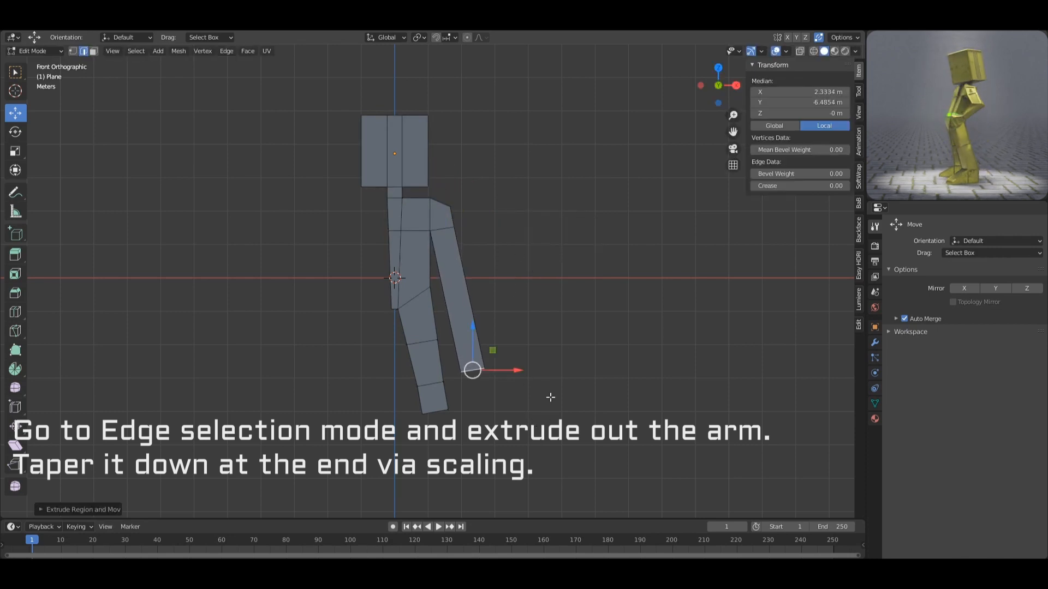
key("s")
left_click(558, 275)
- Select the arm's two long side edges and divide the arm with four evenly spaced loop cuts
left_click(446, 284)
left_click(469, 277, "shift")
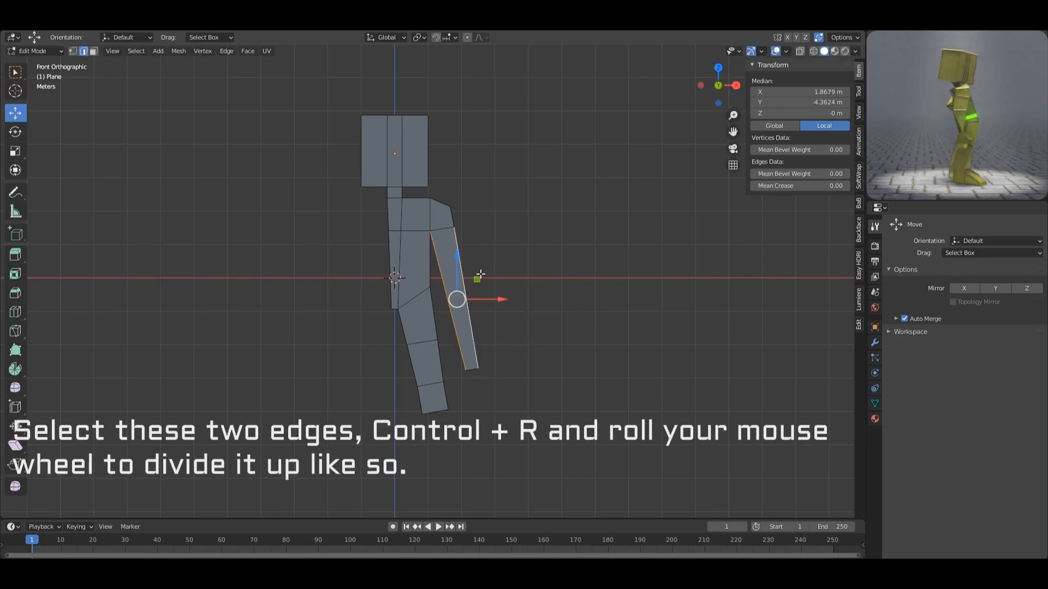
key("ctrl+r")
scroll(488, 274, "up", 3)
left_click(503, 278)
right_click(503, 278)
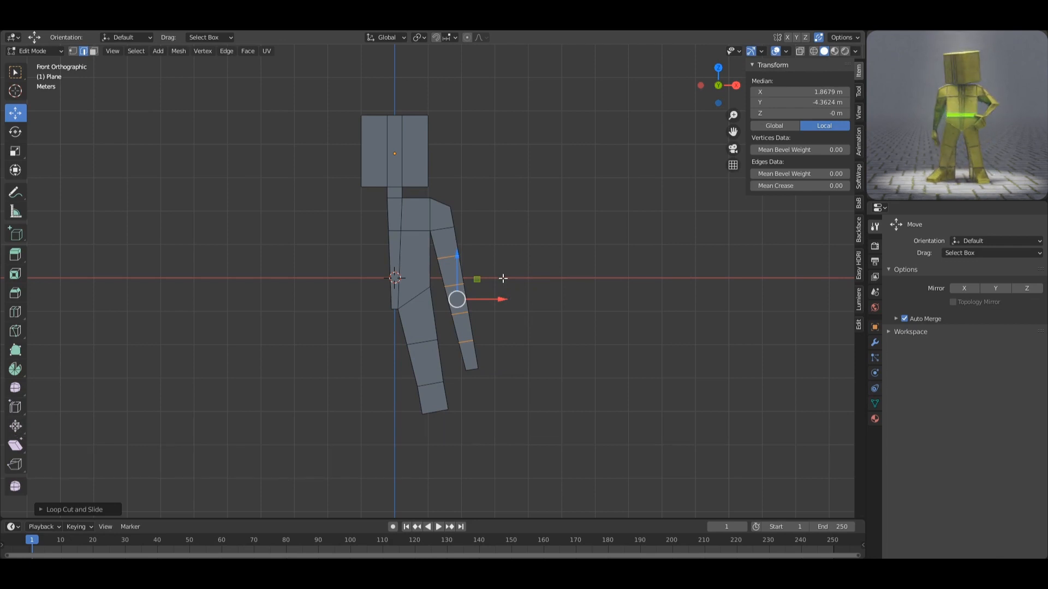
- In vertex selection, slide the inner vertex of the arm's topmost cut down along its edge to elbow height
key("ctrl+Tab")
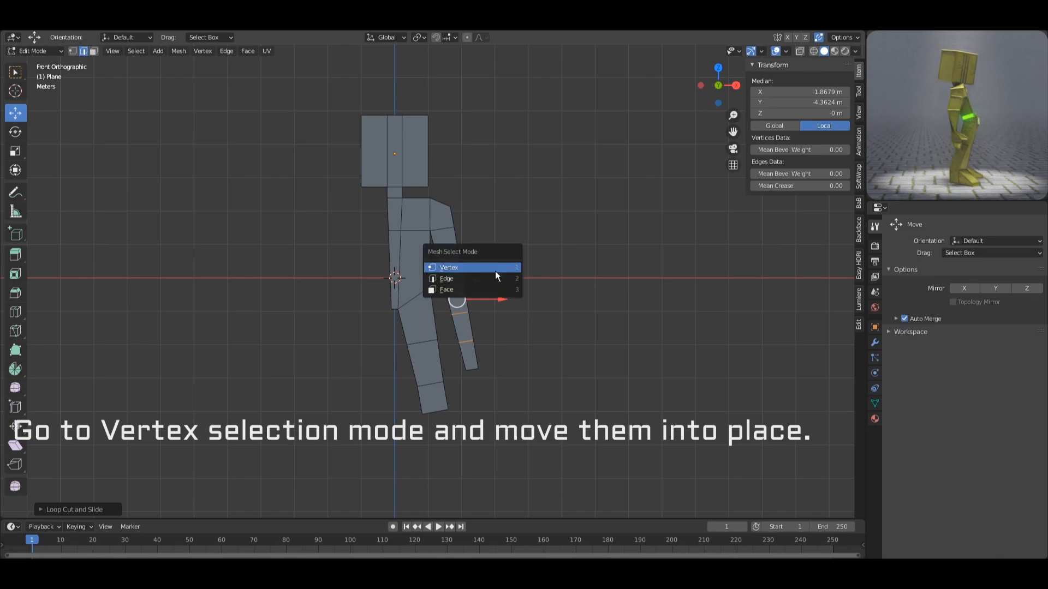
left_click(495, 272)
left_click(460, 256)
key("shift+v")
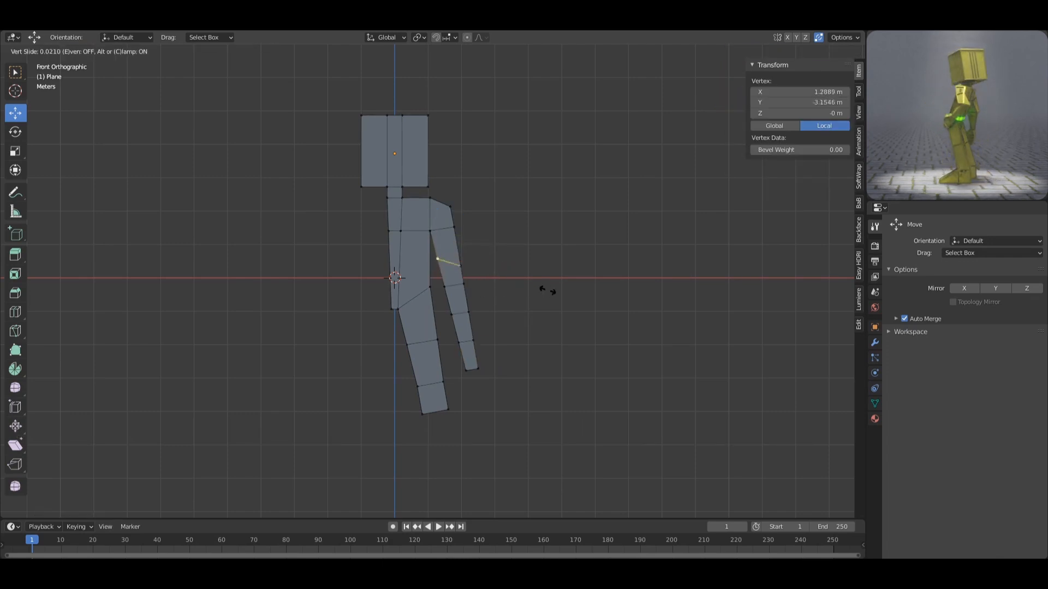
left_click(546, 307)
- Slide the vertices of the arm's third cut down close to the lowest cut, and those of the second cut down to the wrist
key("shift+v")
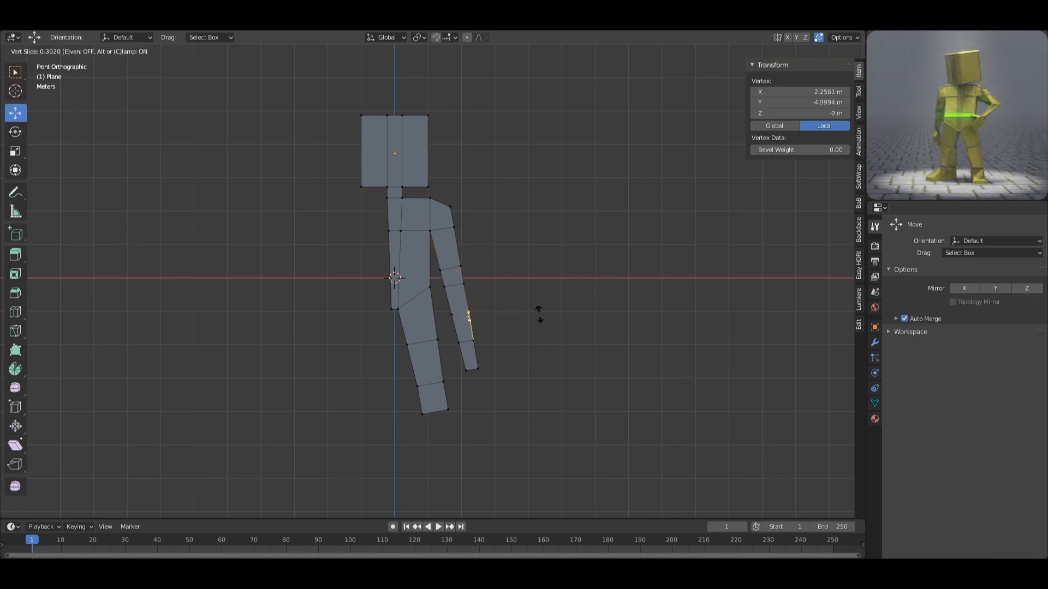
left_click(540, 323)
key("shift+v")
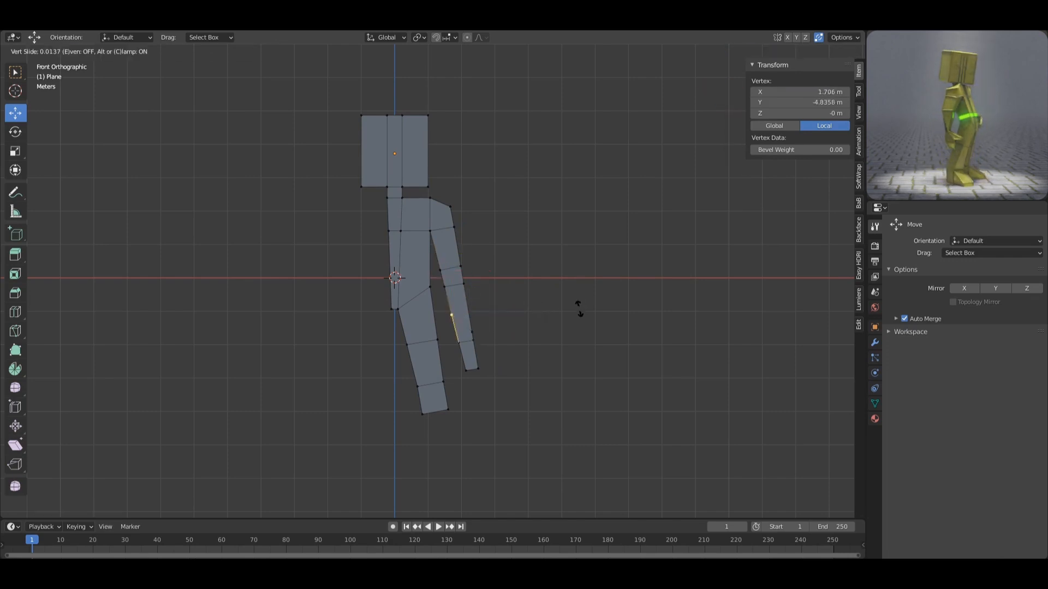
left_click(581, 324)
key("shift+v")
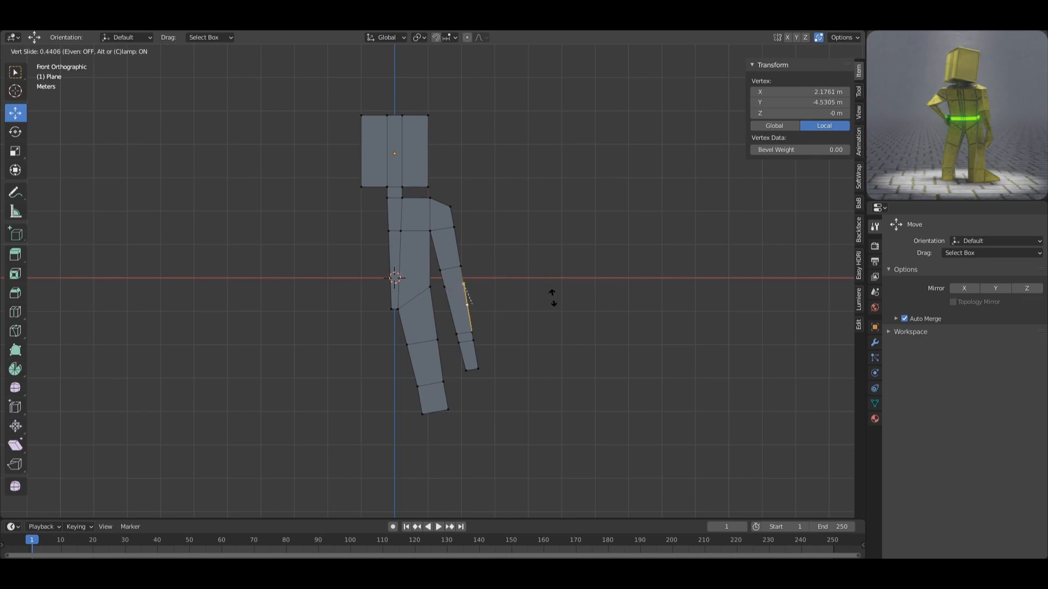
left_click(552, 300)
left_click(446, 288)
key("shift+v")
left_click(546, 312)
- Shape the hand by moving its two outer vertices outward and slightly up, and adjust its inner vertices
left_click(471, 339)
key("g")
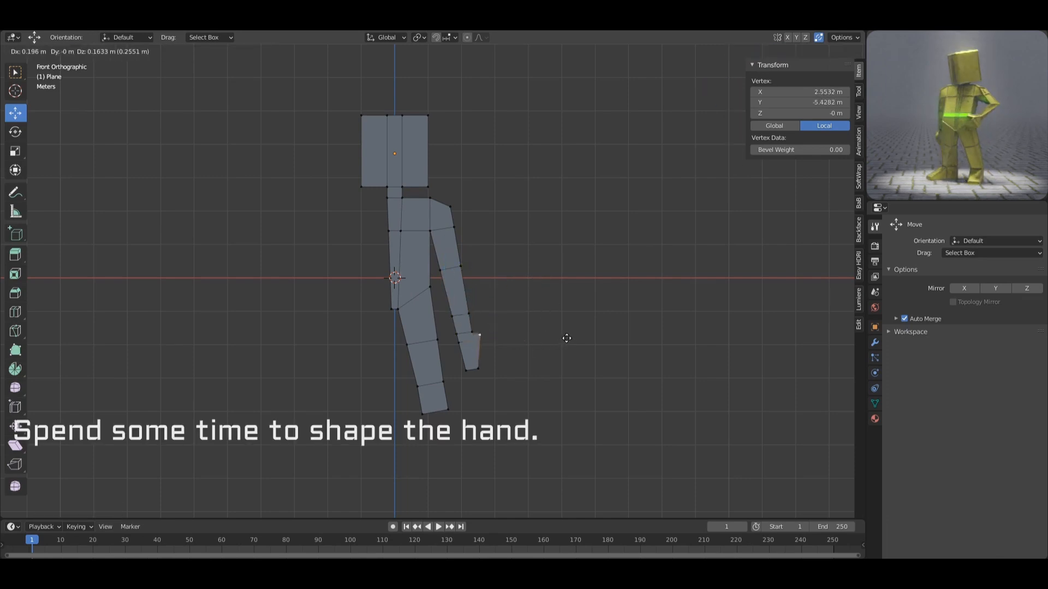
left_click(566, 339)
left_click(479, 368)
key("g")
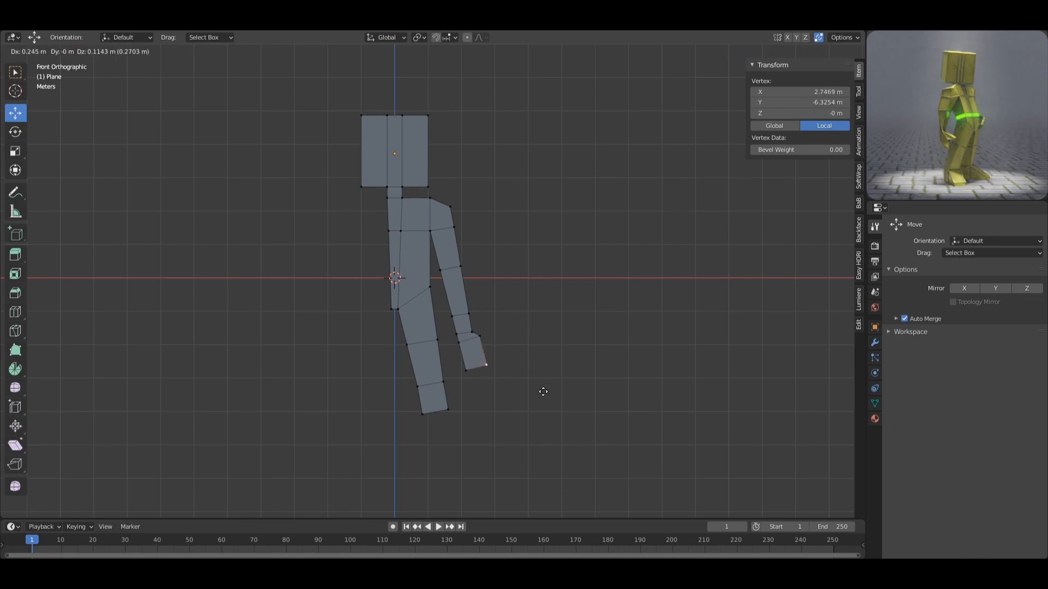
left_click(541, 393)
left_click(465, 371)
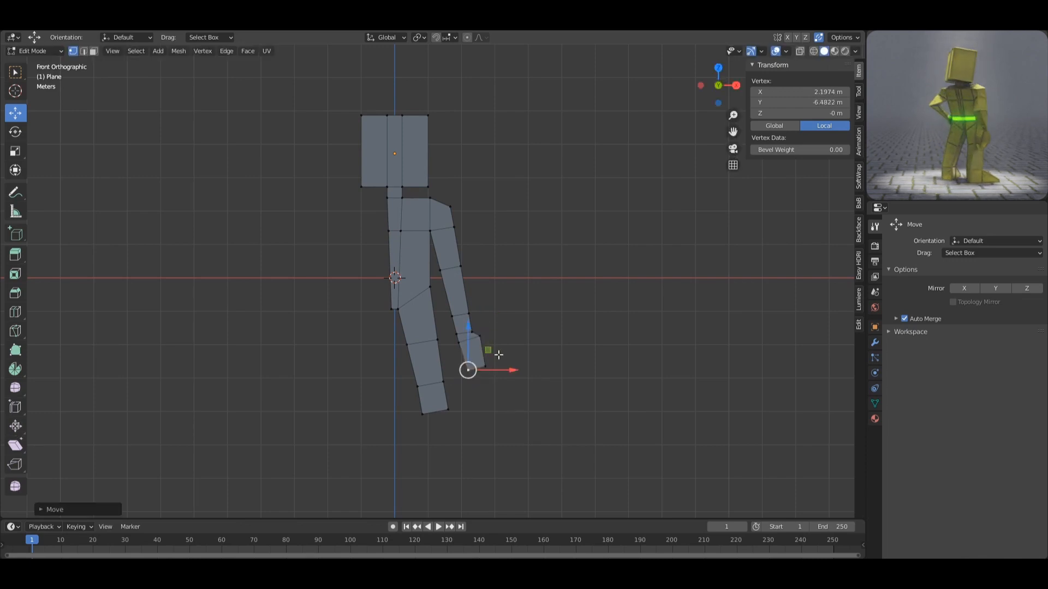
left_click(481, 339)
left_click(458, 345)
key("g")
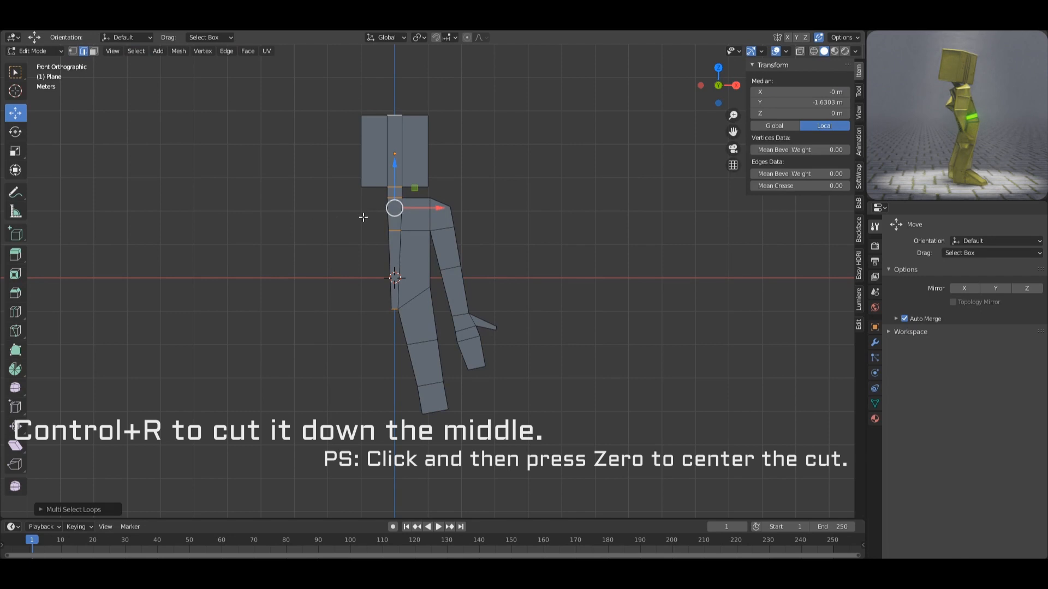
- Add a centred vertical loop cut down the middle of the head, neck and torso column
key("ctrl+r")
left_click(397, 189)
key("0")
left_click(397, 190)
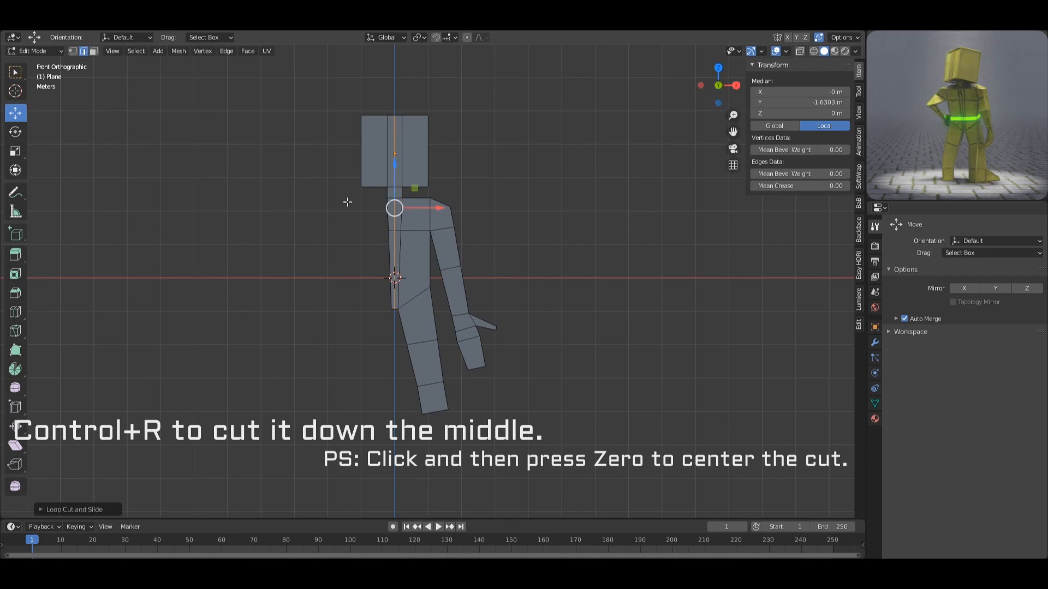
- In face selection, select all faces on the body's negative X side of the centre line and delete them
key("3")
left_click_drag(277, 66, 386, 475)
key("x")
left_click(352, 377)
- In edge selection, select the three vertical edges of the lower torso and add a loop cut across them
key("1")
key("ctrl+Tab")
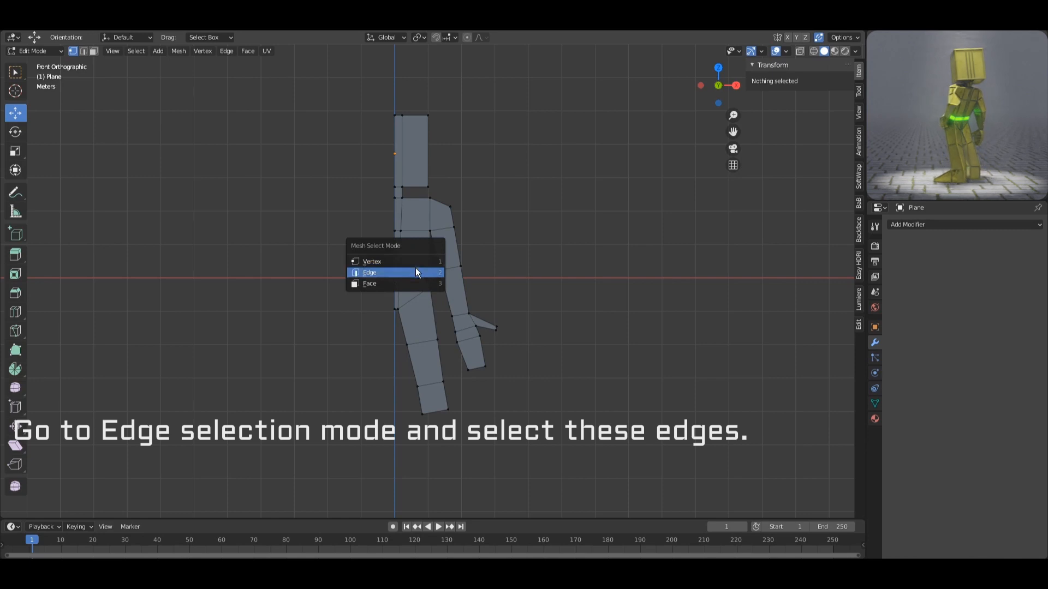
left_click(416, 273)
left_click(395, 270, "shift")
left_click(426, 273, "shift")
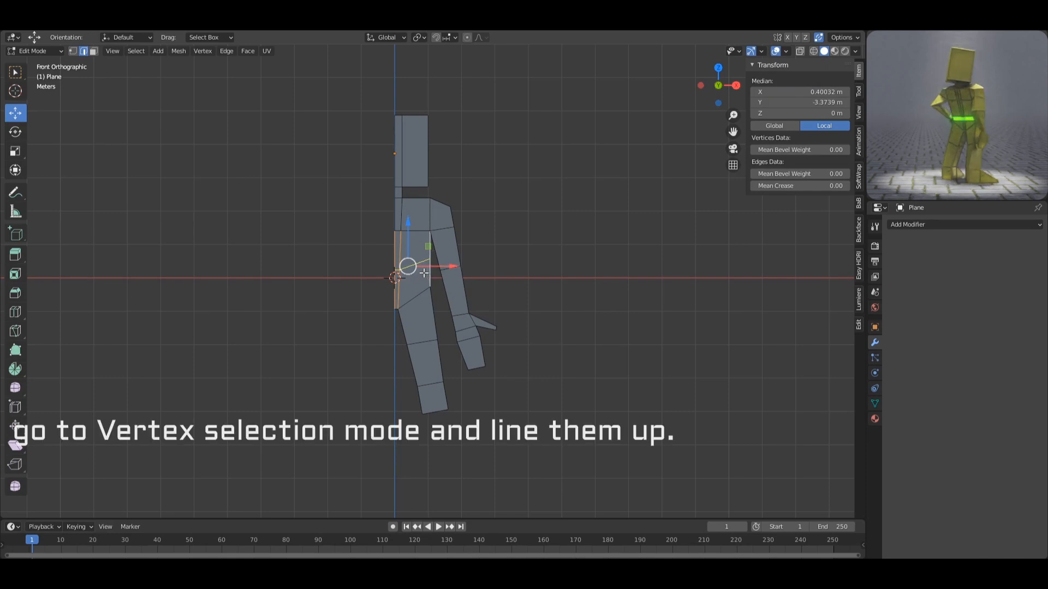
left_click(416, 261)
left_click(414, 259)
- In vertex selection, slide the new cut's vertices along their edges to line up as a nearly horizontal waist line
key("ctrl+Tab")
left_click(415, 257)
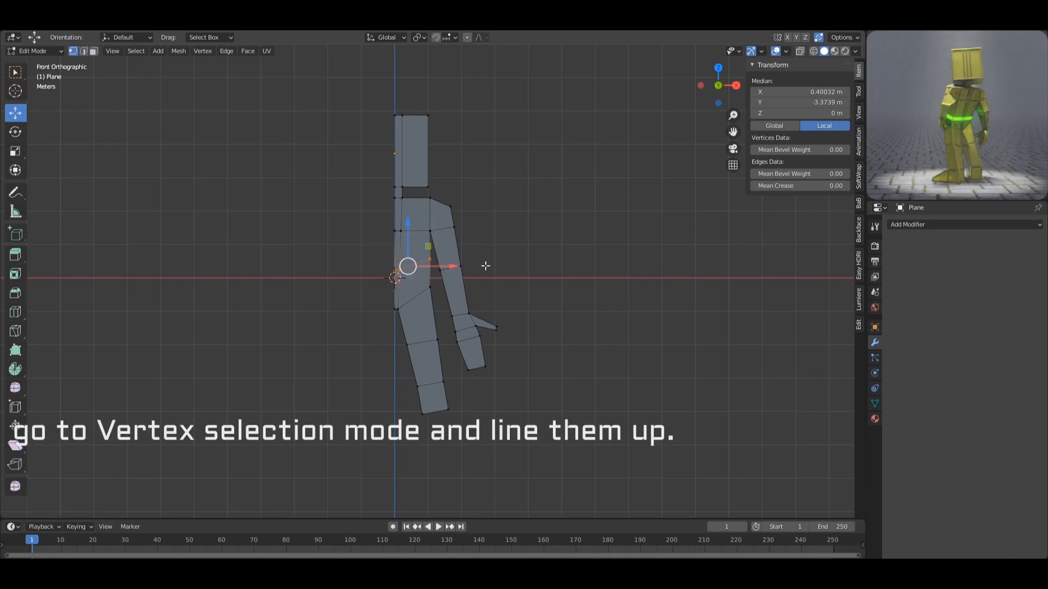
key("g")
key("g")
left_click(422, 262)
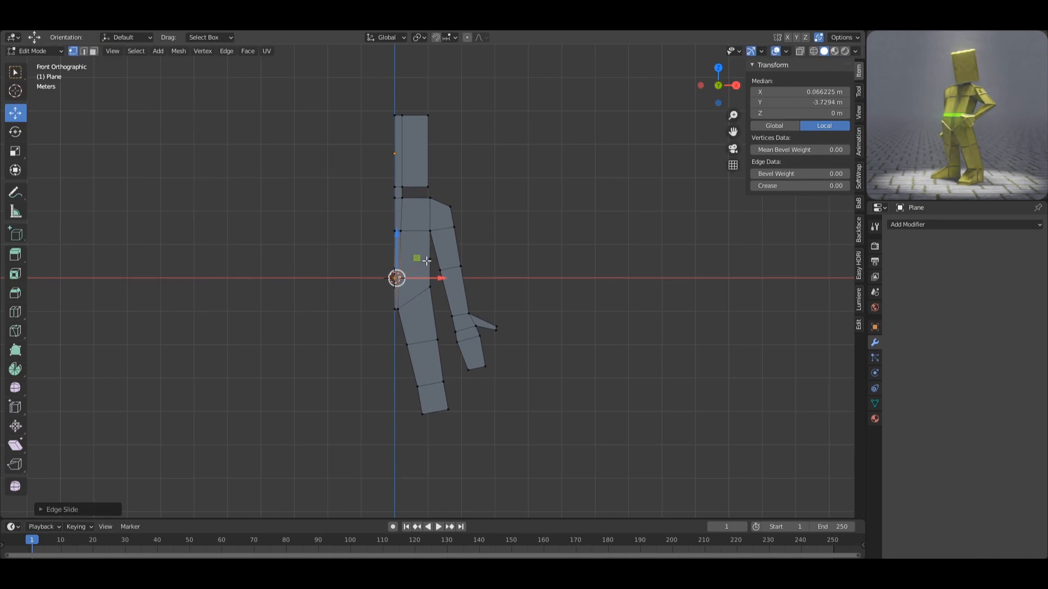
left_click(430, 260)
key("g")
key("g")
left_click(470, 281)
left_click(537, 271)
- Cut across the torso edges above the waist line once more, and slide the new vertices into place as the belt's upper line
key("ctrl+Tab")
left_click(394, 268)
left_click(395, 258)
left_click(400, 259, "shift")
left_click(429, 262, "shift")
key("ctrl+Tab")
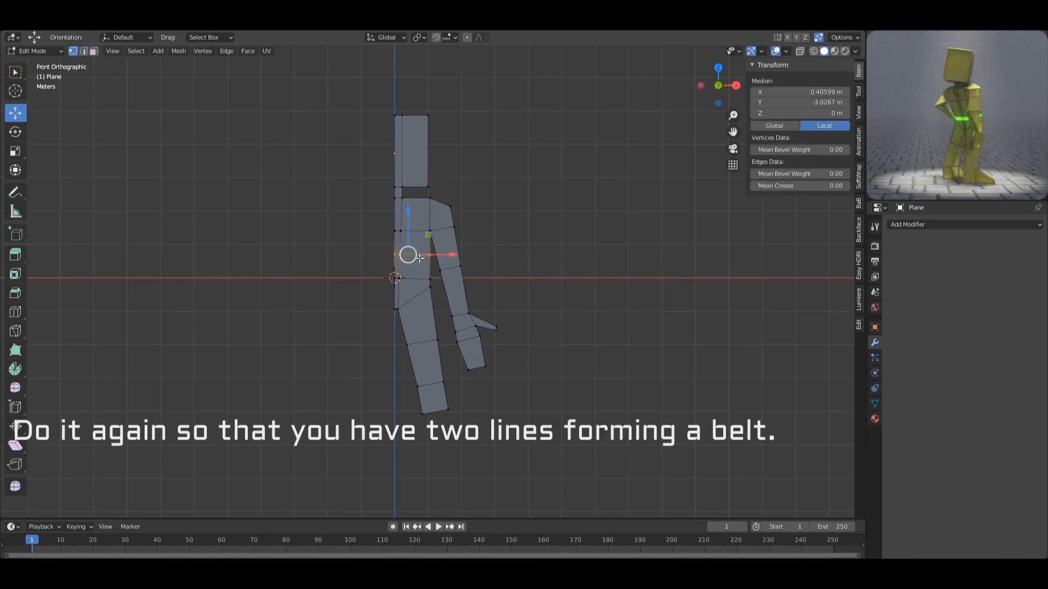
left_click(420, 258)
key("g")
key("g")
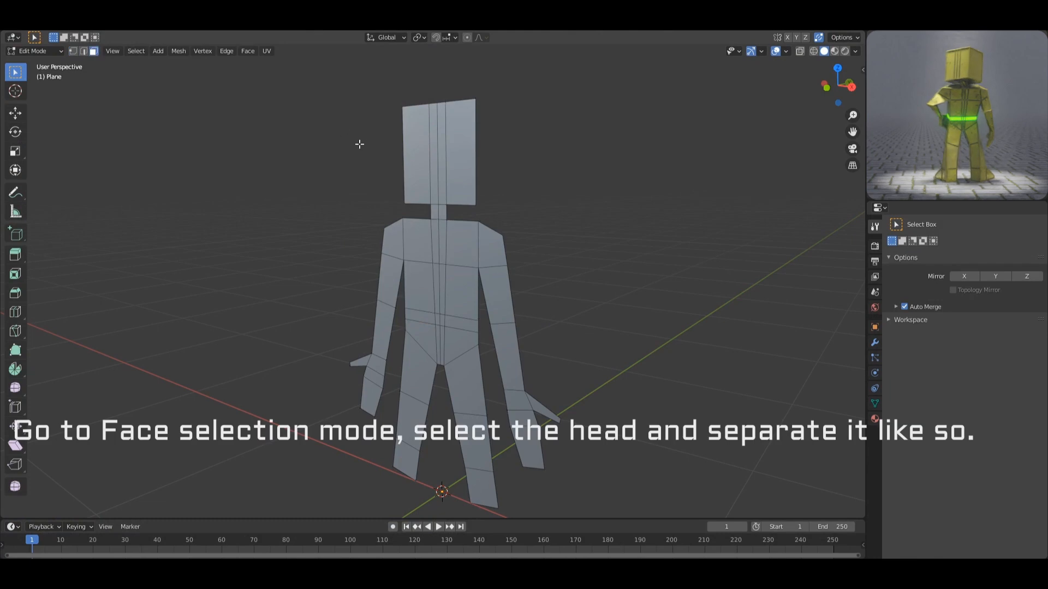